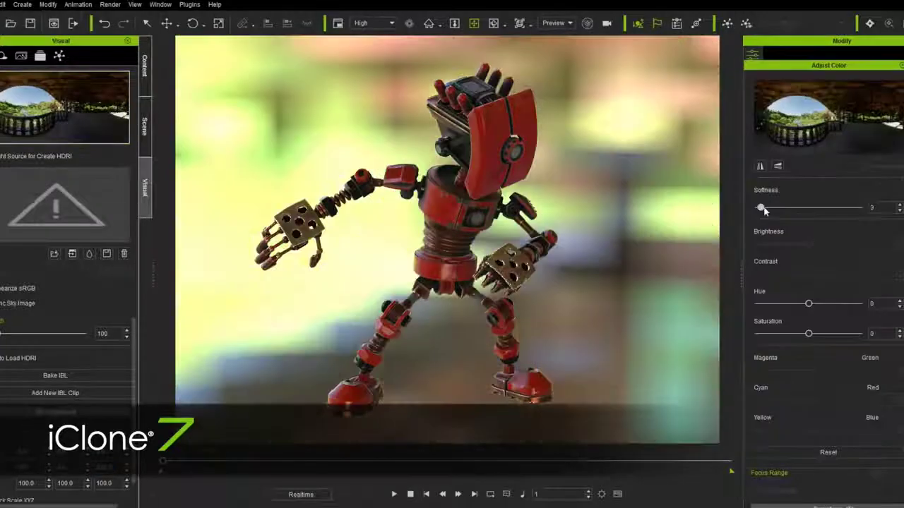
Spin the HDRI environment around the robot, then orbit the KV-2 tank on Sketchfab to see its turret
{"action": "left_click_drag", "start_coordinate": [125, 467], "coordinate": [125, 478]}
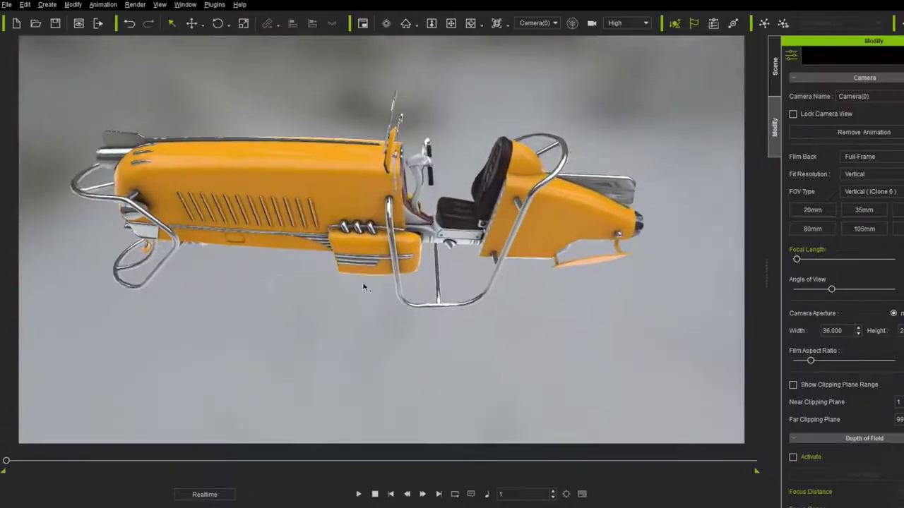
{"action": "left_click", "coordinate": [562, 220]}
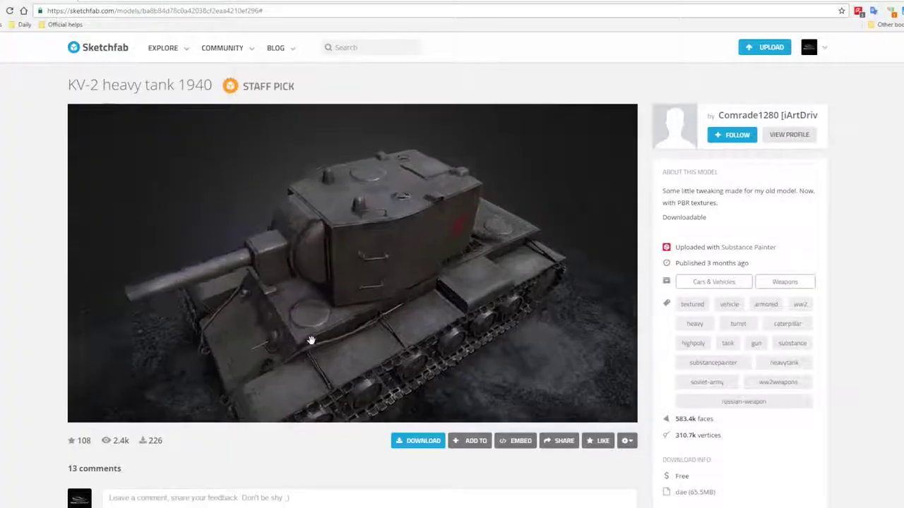
{"action": "scroll", "coordinate": [311, 340], "scroll_direction": "up", "scroll_amount": 5}
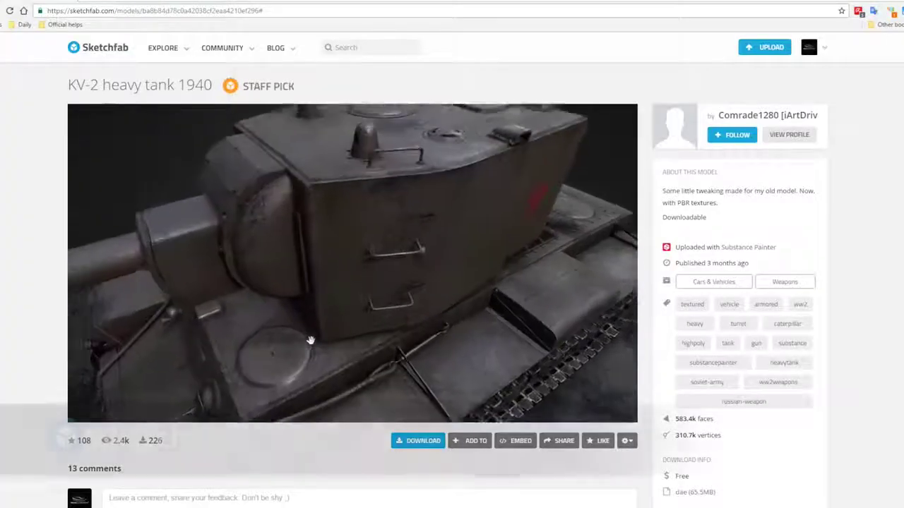
{"action": "mouse_move", "coordinate": [315, 273]}
{"action": "left_mouse_down"}
{"action": "mouse_move", "coordinate": [349, 344]}
{"action": "mouse_move", "coordinate": [289, 341]}
{"action": "left_mouse_up"}
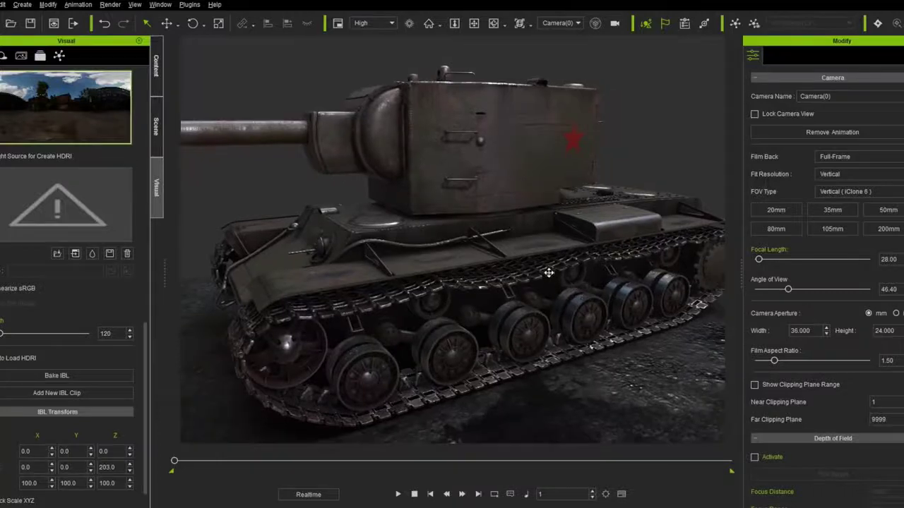
Zoom and orbit to a side-on view of the KV-2 turret, then rotate the desert HDRI
{"action": "right_click_drag", "start_coordinate": [564, 283], "coordinate": [540, 312]}
{"action": "scroll", "coordinate": [553, 300], "scroll_direction": "up", "scroll_amount": 2}
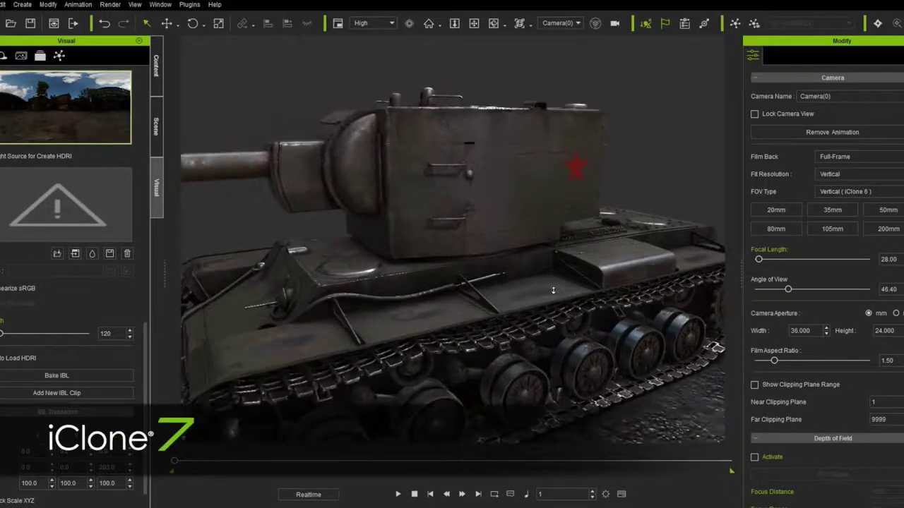
{"action": "scroll", "coordinate": [600, 295], "scroll_direction": "up", "scroll_amount": 3}
{"action": "mouse_move", "coordinate": [606, 283]}
{"action": "right_mouse_down"}
{"action": "mouse_move", "coordinate": [551, 282]}
{"action": "mouse_move", "coordinate": [501, 303]}
{"action": "mouse_move", "coordinate": [455, 352]}
{"action": "right_mouse_up"}
{"action": "right_click_drag", "start_coordinate": [608, 233], "coordinate": [541, 233]}
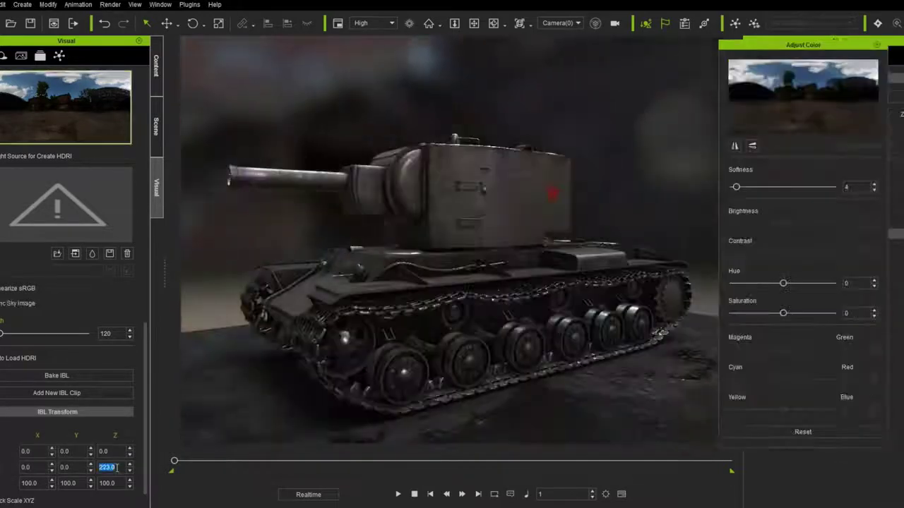
{"action": "left_click_drag", "start_coordinate": [129, 468], "coordinate": [125, 470]}
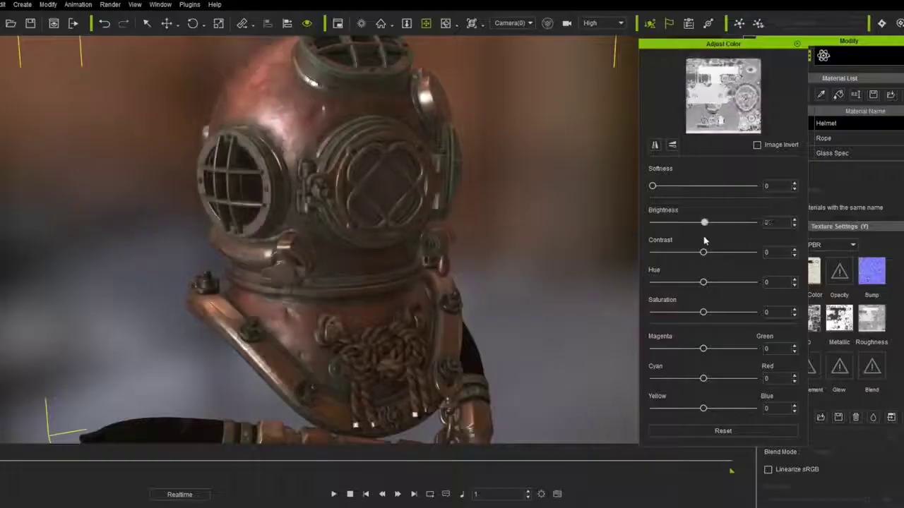
Lower the environment Brightness in Marmoset Toolbag 3 for the copper diving helmet
{"action": "left_click_drag", "start_coordinate": [704, 241], "coordinate": [664, 234]}
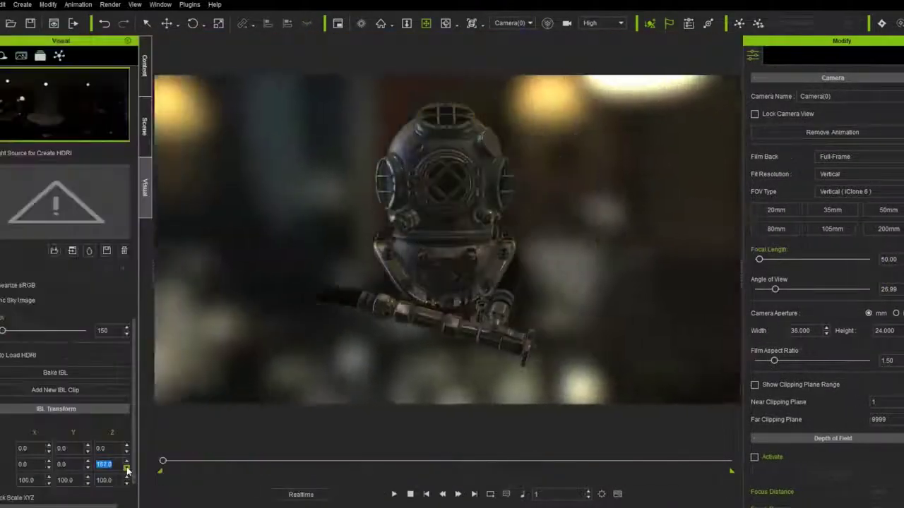
Rotate the blurred night-light HDRI backdrop around the diving helmet
{"action": "left_click_drag", "start_coordinate": [127, 469], "coordinate": [127, 469]}
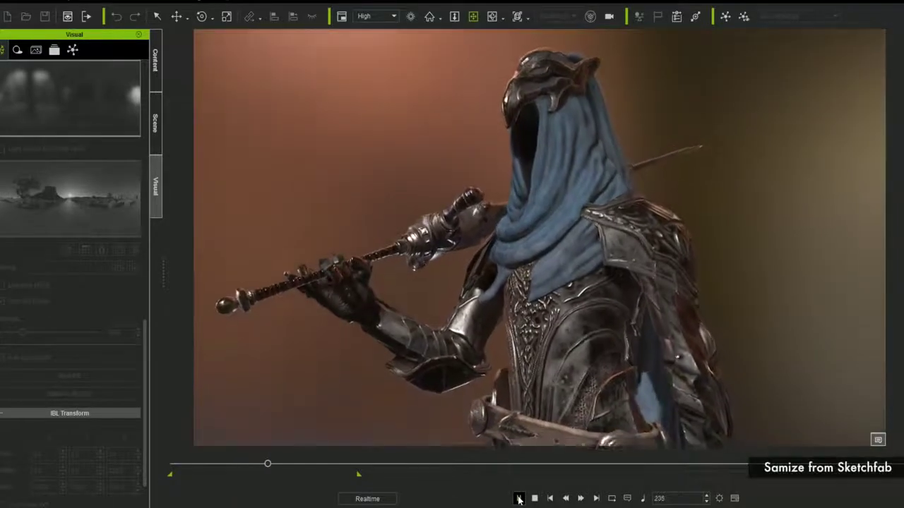
Play the hooded armoured character's animation
{"action": "left_click", "coordinate": [519, 499]}
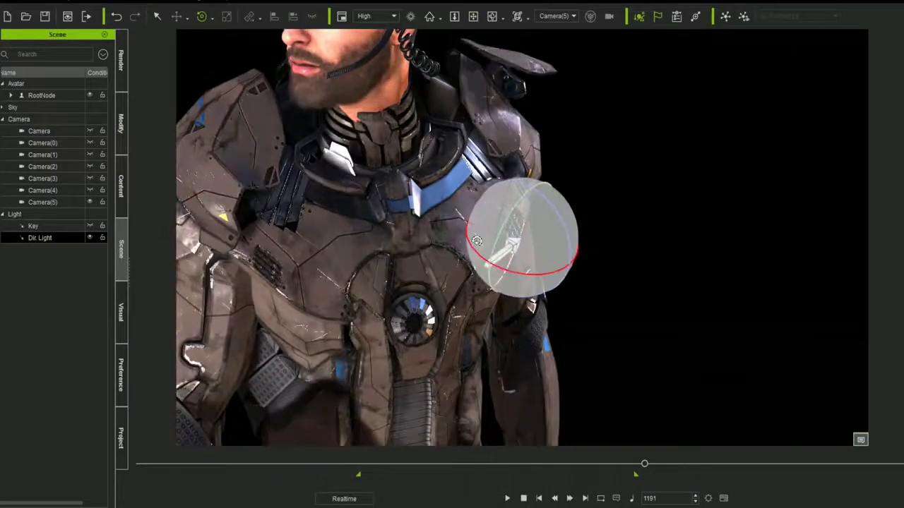
Re-aim the Dir. Light on the armoured man and the stopped dragon, then expand Mesh Data/Combine
{"action": "left_click_drag", "start_coordinate": [492, 259], "coordinate": [518, 263]}
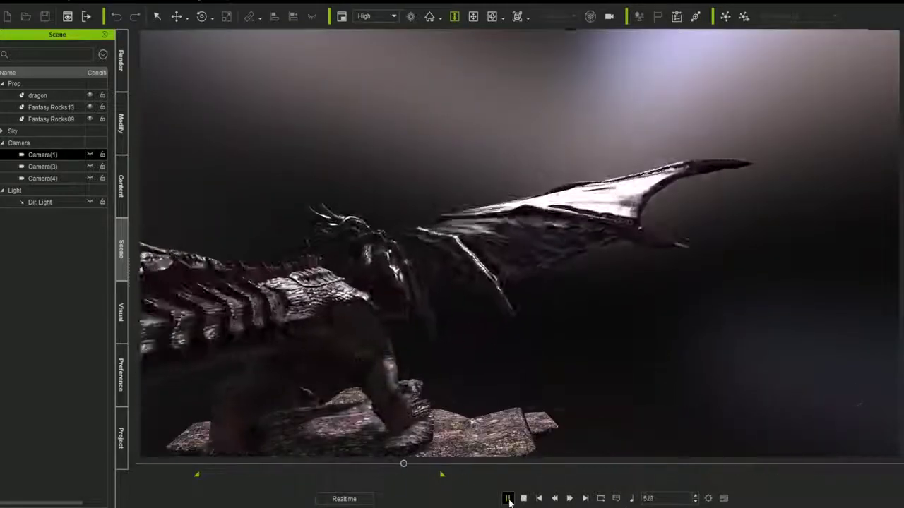
{"action": "left_click", "coordinate": [507, 499]}
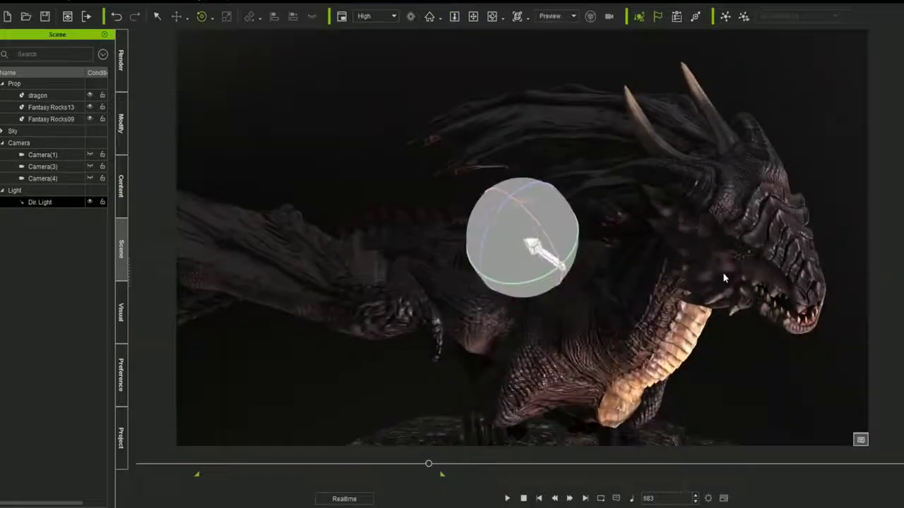
{"action": "left_click_drag", "start_coordinate": [712, 283], "coordinate": [705, 287]}
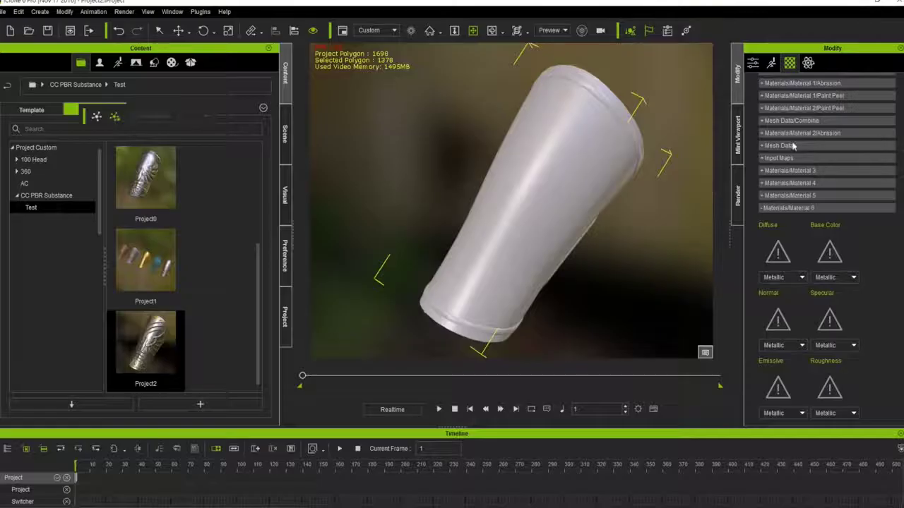
{"action": "left_click", "coordinate": [777, 121]}
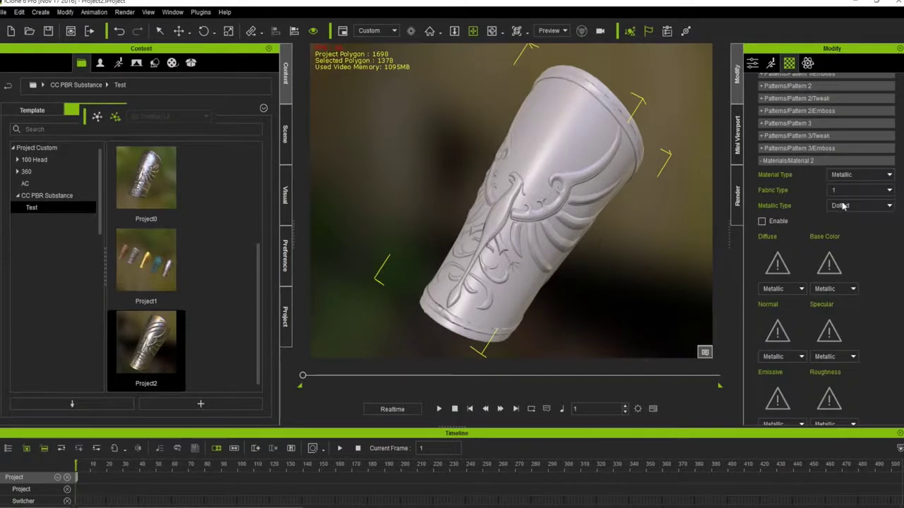
Set the bracer's Material 1 Metallic Type to Faceted and expand its Blemishes settings
{"action": "left_click", "coordinate": [845, 207]}
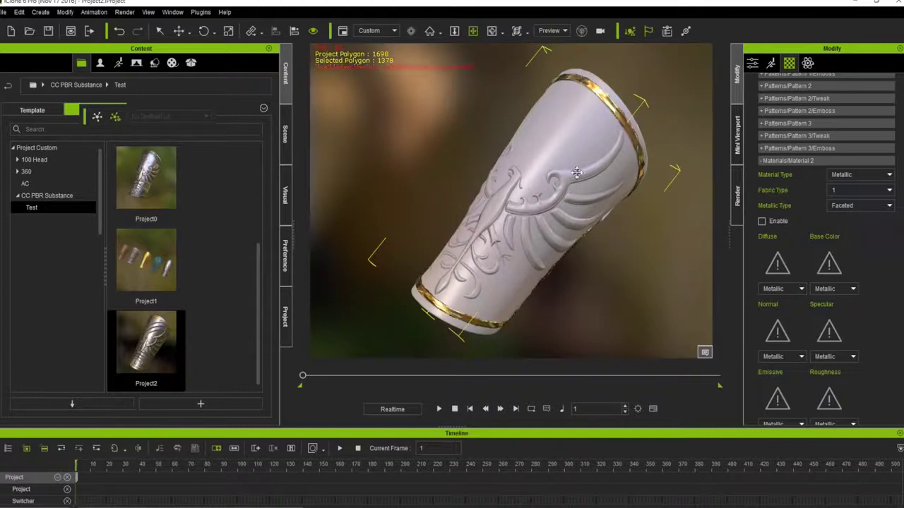
{"action": "right_click_drag", "start_coordinate": [578, 176], "coordinate": [576, 148]}
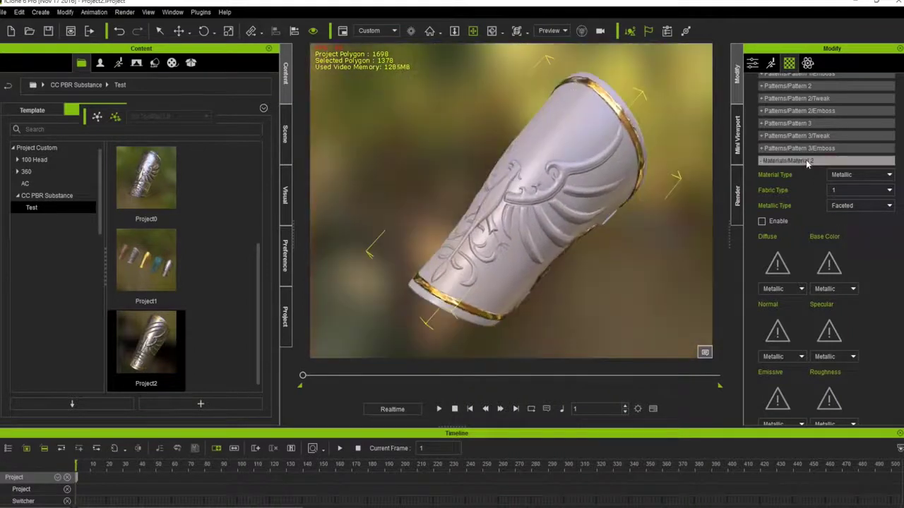
{"action": "left_click", "coordinate": [850, 196]}
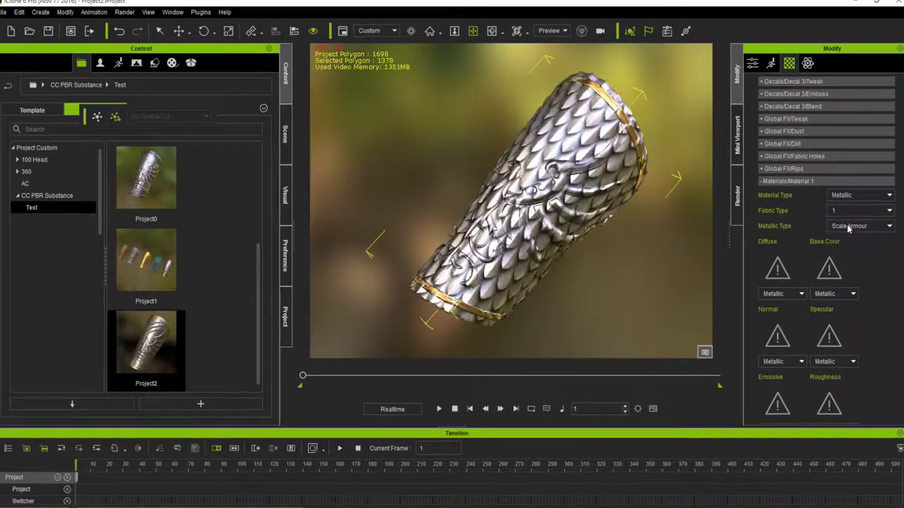
{"action": "left_click", "coordinate": [867, 226]}
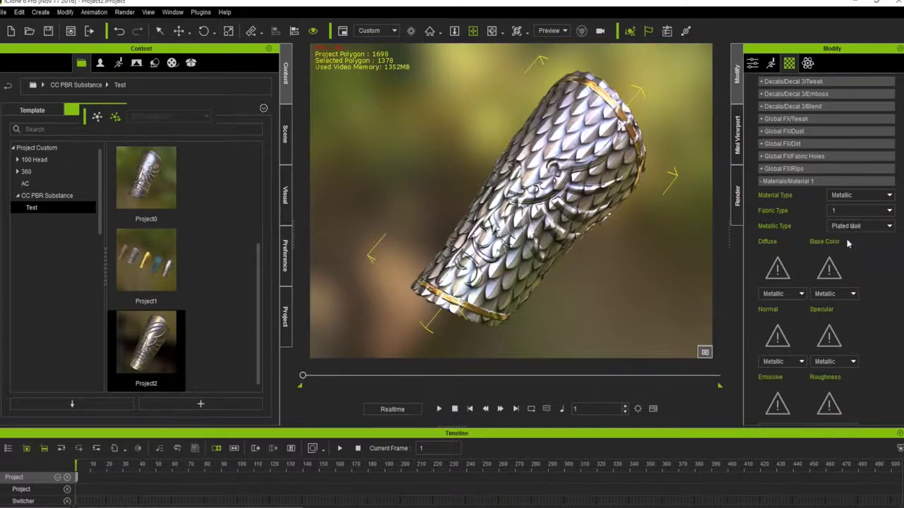
{"action": "left_click", "coordinate": [841, 249]}
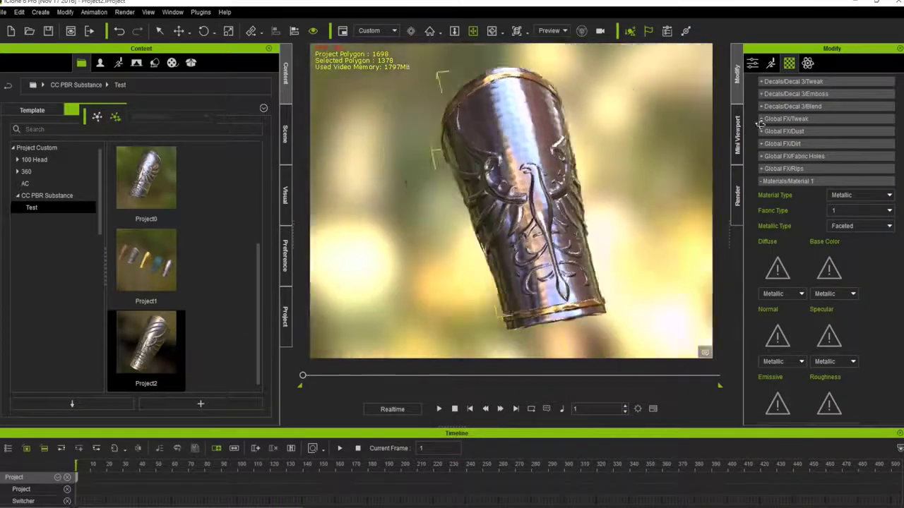
{"action": "left_click", "coordinate": [815, 255]}
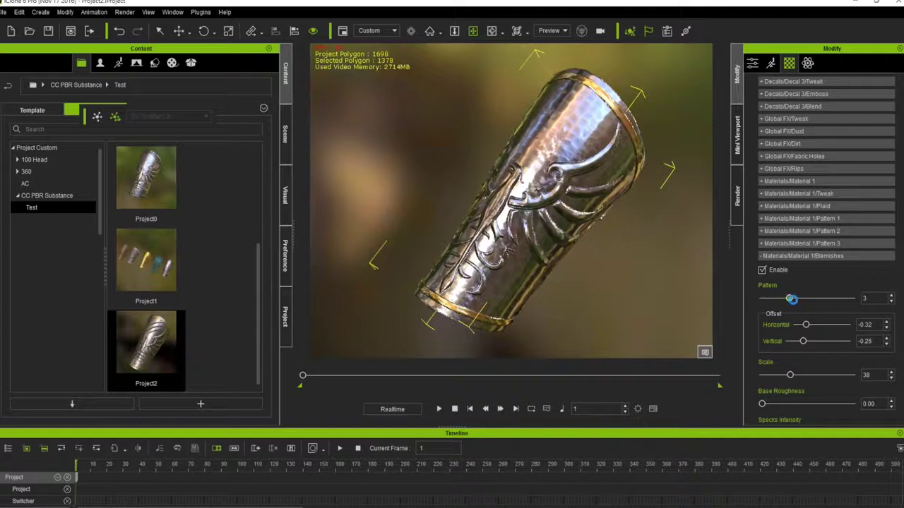
Turn off the bracer's Gashes 2 layer and give its gashes a darker colour
{"action": "scroll", "coordinate": [791, 276], "scroll_direction": "down", "scroll_amount": 3}
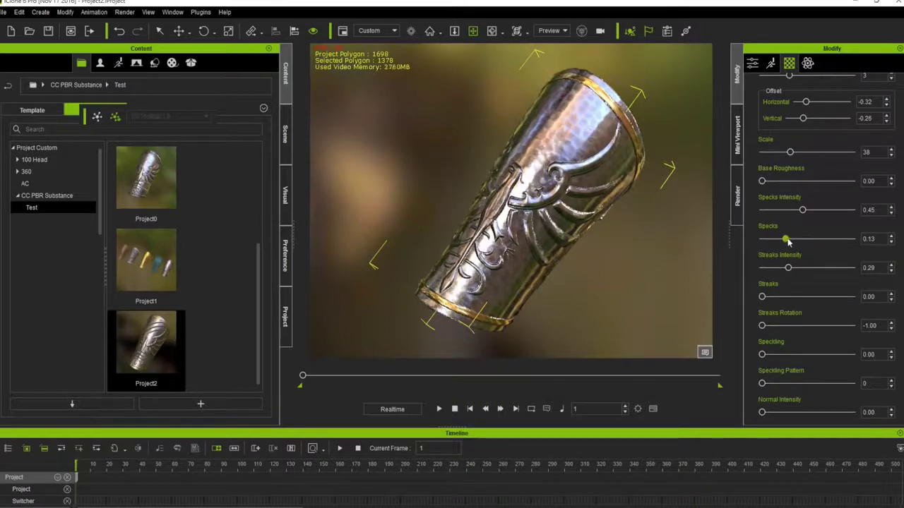
{"action": "left_click", "coordinate": [762, 202]}
{"action": "left_click", "coordinate": [791, 230]}
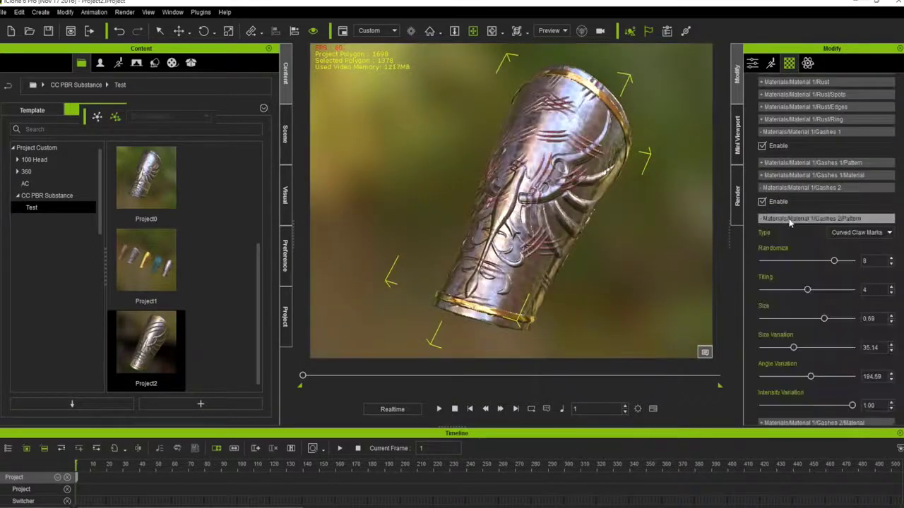
{"action": "left_click", "coordinate": [851, 246]}
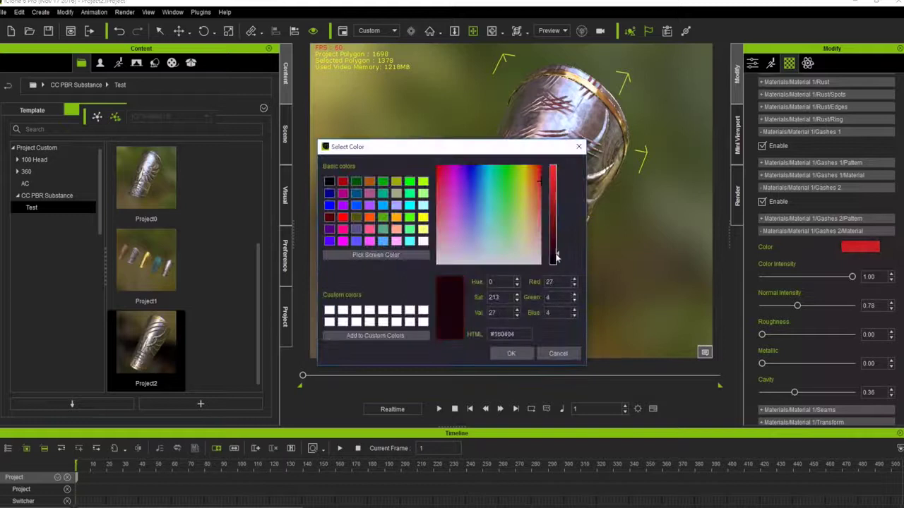
{"action": "left_click", "coordinate": [513, 353]}
{"action": "left_click", "coordinate": [812, 218]}
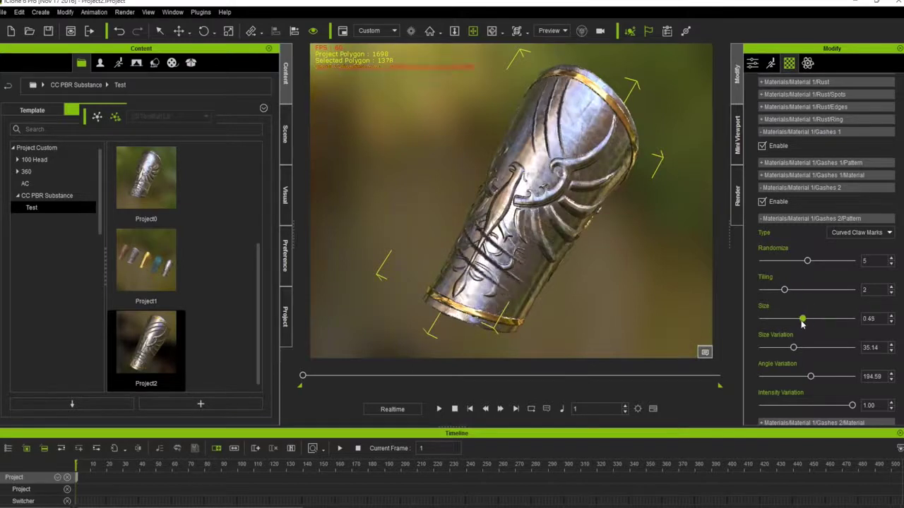
Open Adjust Color for the IBL image lighting the cat statue
{"action": "mouse_move", "coordinate": [533, 232]}
{"action": "right_mouse_down"}
{"action": "mouse_move", "coordinate": [615, 224]}
{"action": "mouse_move", "coordinate": [629, 268]}
{"action": "mouse_move", "coordinate": [555, 232]}
{"action": "mouse_move", "coordinate": [528, 86]}
{"action": "mouse_move", "coordinate": [558, 99]}
{"action": "right_mouse_up"}
{"action": "scroll", "coordinate": [833, 233], "scroll_direction": "up", "scroll_amount": 5}
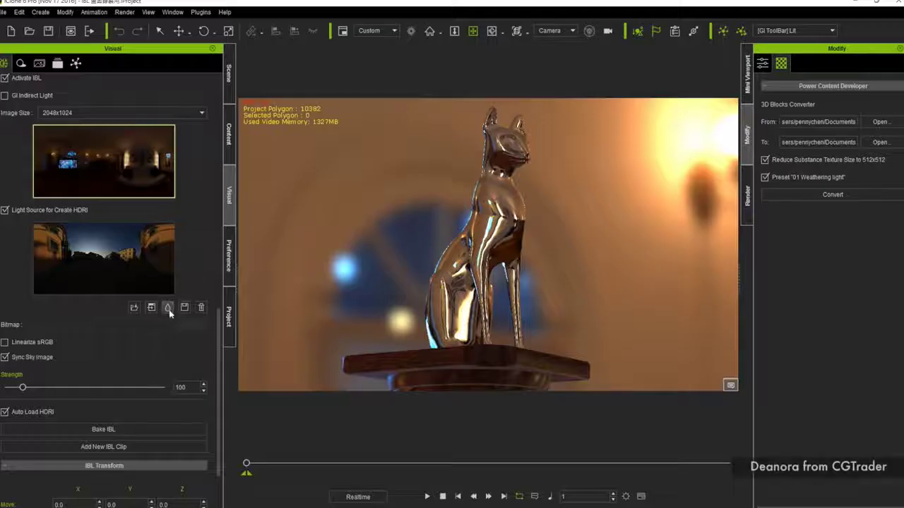
{"action": "left_click", "coordinate": [168, 307]}
Soften the IBL image, shift its hue toward blue, raise saturation, and scrub to frame 200
{"action": "mouse_move", "coordinate": [680, 214]}
{"action": "left_mouse_down"}
{"action": "mouse_move", "coordinate": [735, 215]}
{"action": "mouse_move", "coordinate": [676, 220]}
{"action": "left_mouse_up"}
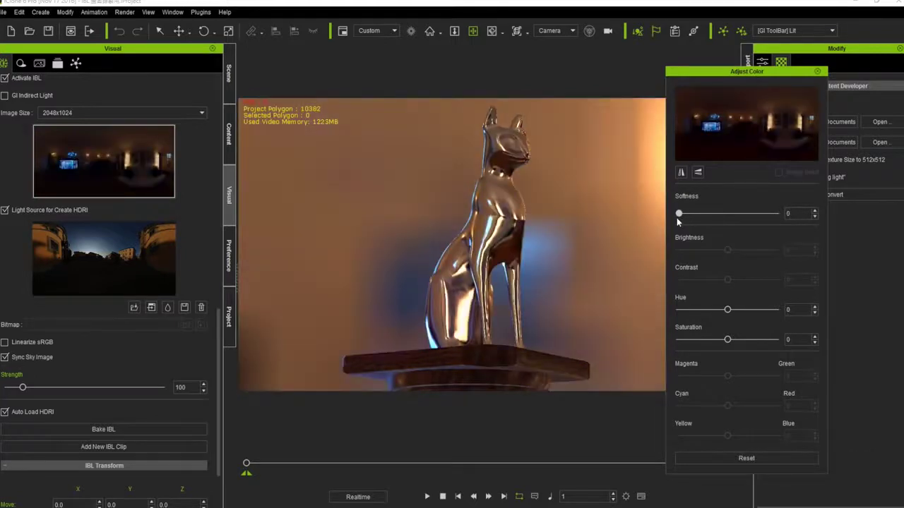
{"action": "mouse_move", "coordinate": [727, 309]}
{"action": "left_mouse_down"}
{"action": "mouse_move", "coordinate": [776, 309]}
{"action": "mouse_move", "coordinate": [695, 310]}
{"action": "mouse_move", "coordinate": [743, 309]}
{"action": "left_mouse_up"}
{"action": "left_click_drag", "start_coordinate": [738, 340], "coordinate": [703, 341]}
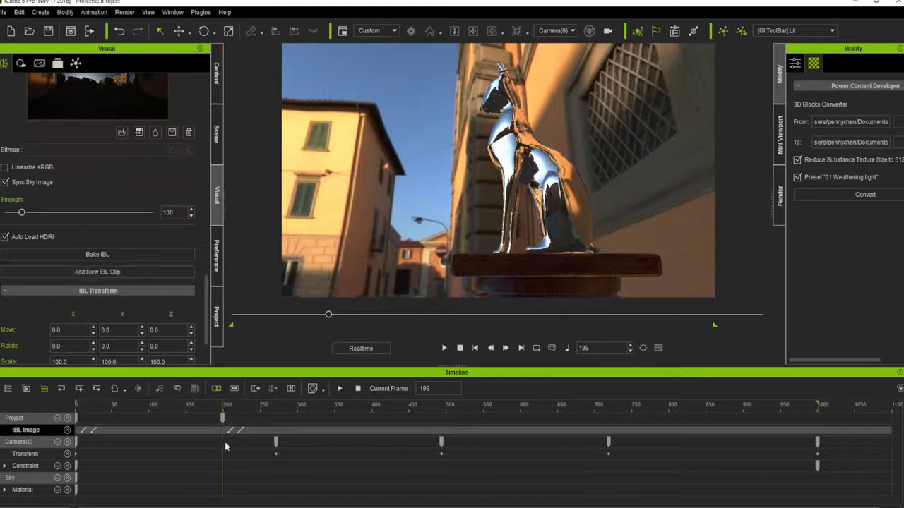
{"action": "left_click_drag", "start_coordinate": [226, 409], "coordinate": [408, 417]}
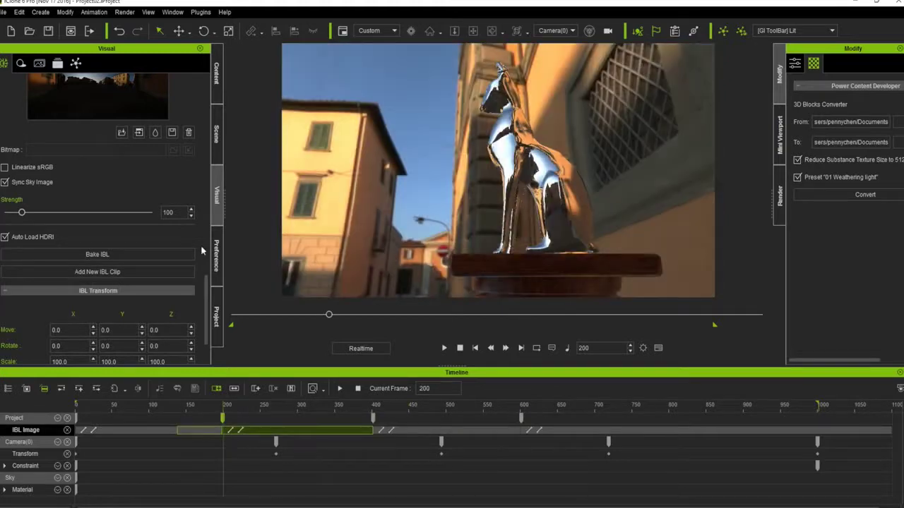
{"action": "left_click_drag", "start_coordinate": [207, 307], "coordinate": [209, 248]}
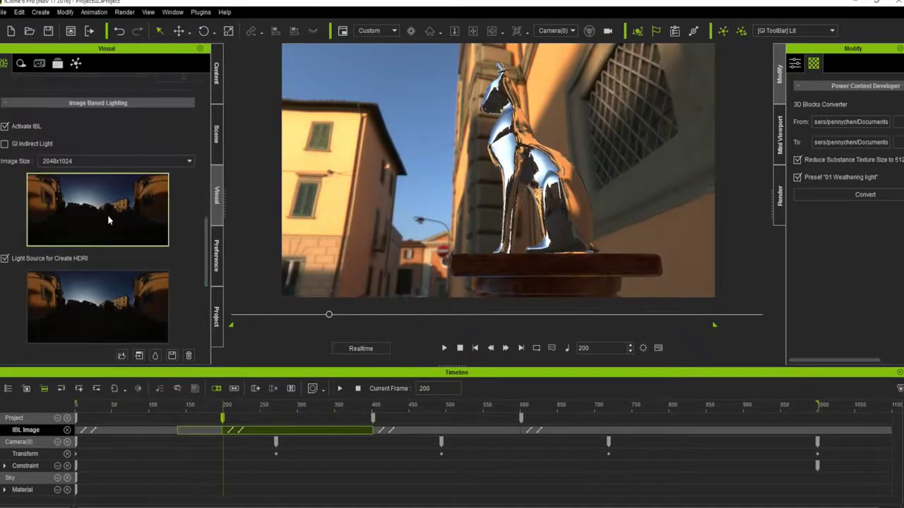
Load Etnies_Park_Center_3k, Bolonga and Alexs_Apt_2k HDRIs into successive IBL Image clips
{"action": "left_click", "coordinate": [108, 220]}
{"action": "left_click", "coordinate": [597, 381]}
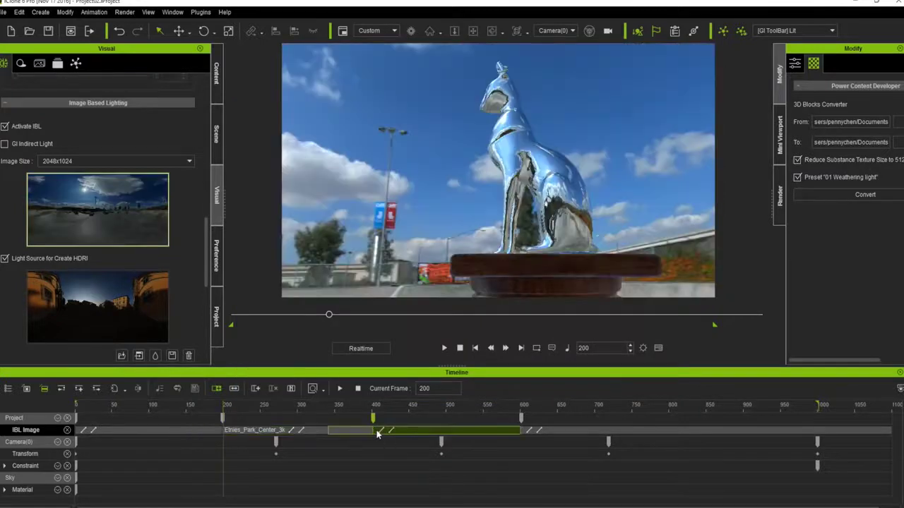
{"action": "left_click", "coordinate": [378, 434]}
{"action": "left_click", "coordinate": [94, 216]}
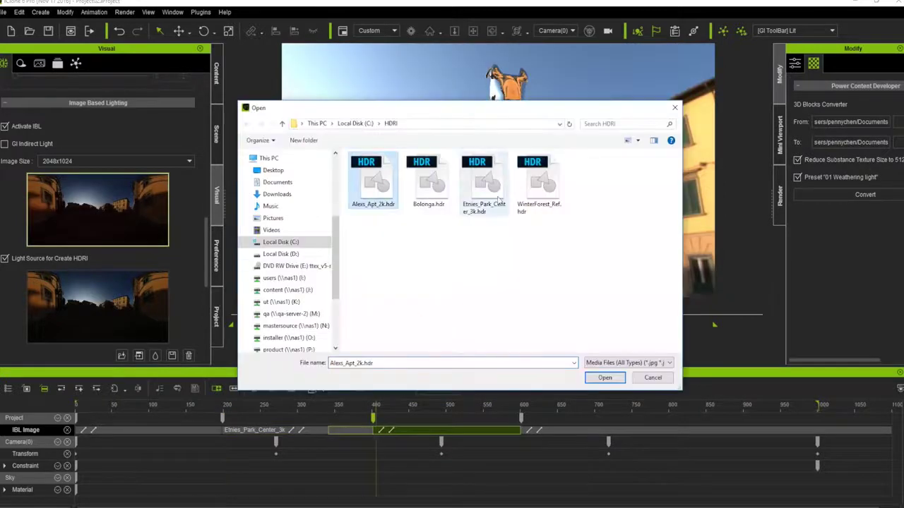
{"action": "left_click", "coordinate": [604, 379]}
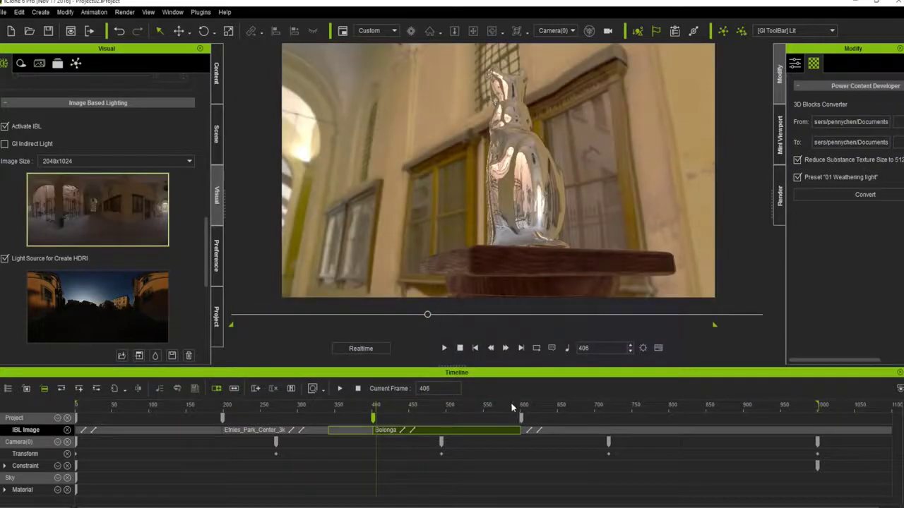
{"action": "left_click", "coordinate": [524, 429]}
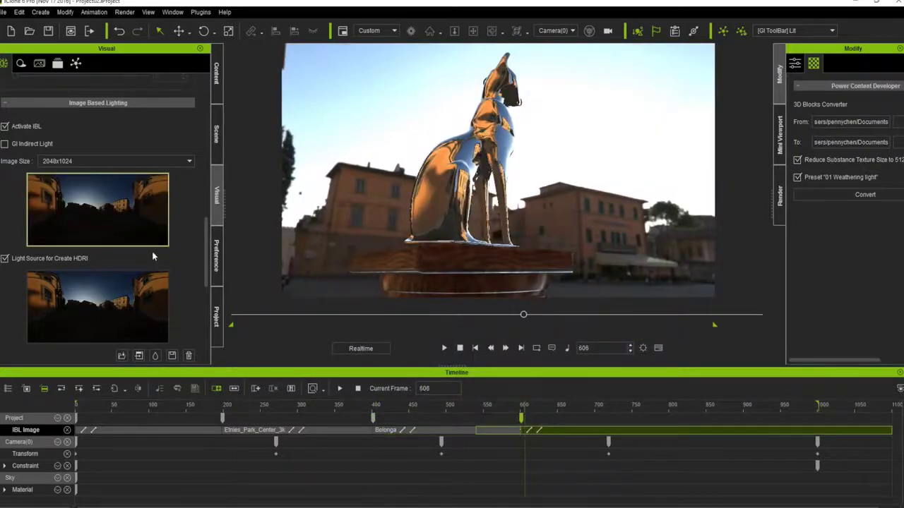
{"action": "left_click", "coordinate": [114, 213]}
{"action": "left_click", "coordinate": [364, 180]}
{"action": "left_click", "coordinate": [595, 379]}
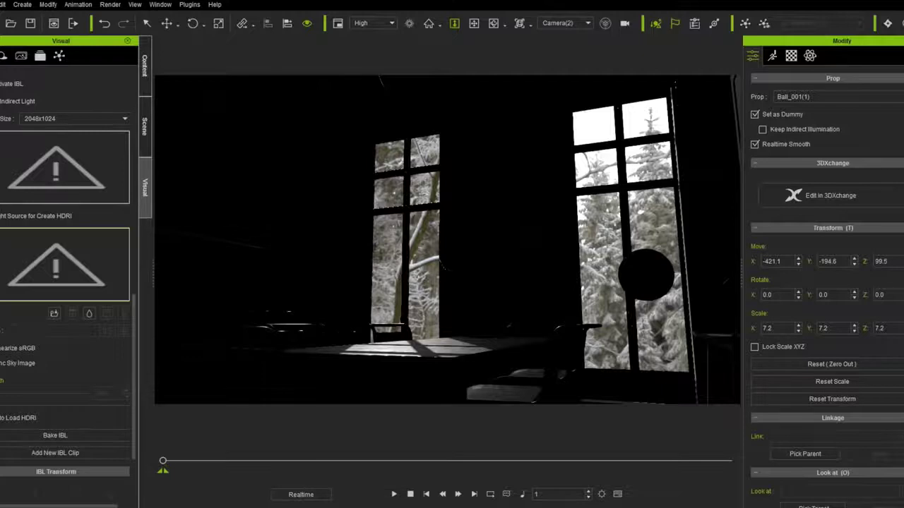
Light the kitchen with the snowy-forest HDRI, bake it into myIBL.hdr, and orbit the chrome ball
{"action": "left_click_drag", "start_coordinate": [0, 185], "coordinate": [49, 191]}
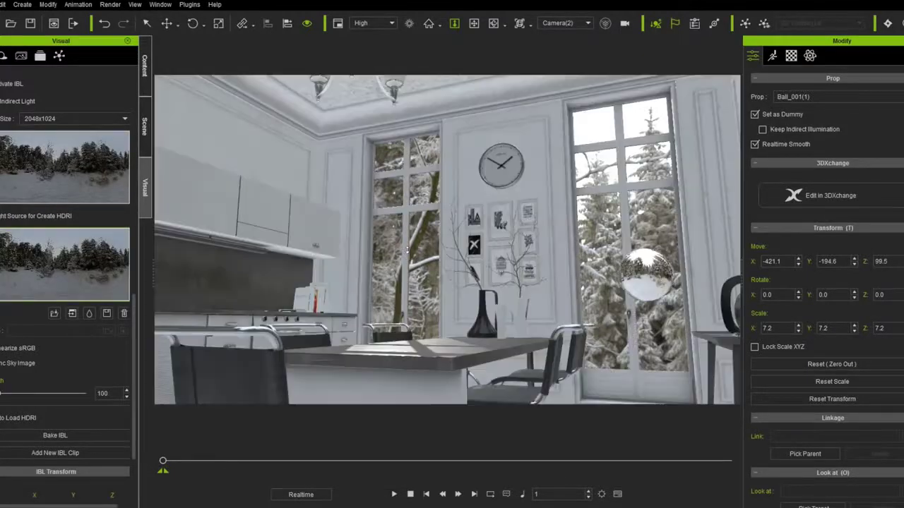
{"action": "scroll", "coordinate": [556, 266], "scroll_direction": "up", "scroll_amount": 5}
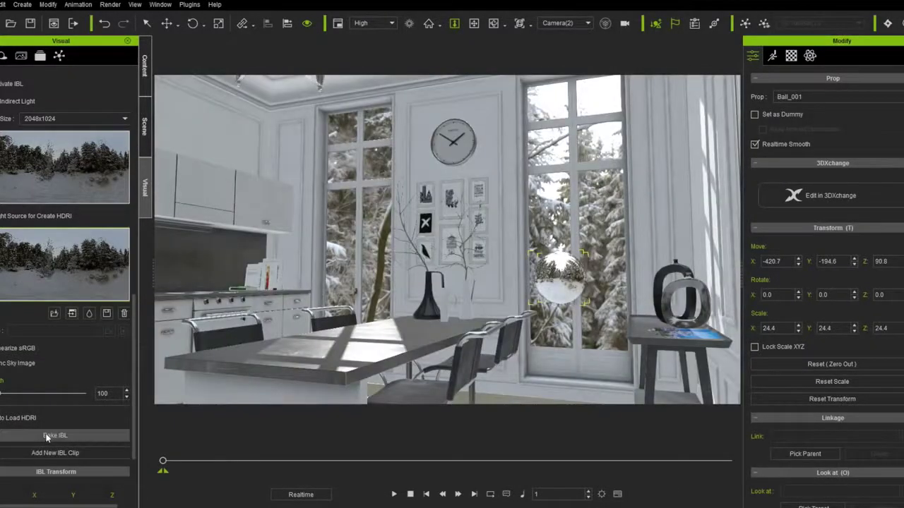
{"action": "left_click", "coordinate": [47, 437]}
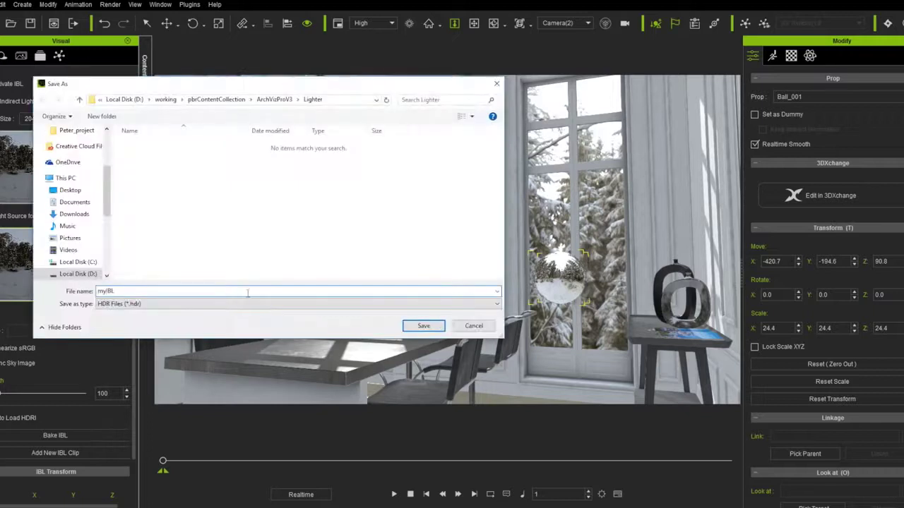
{"action": "left_click", "coordinate": [422, 326]}
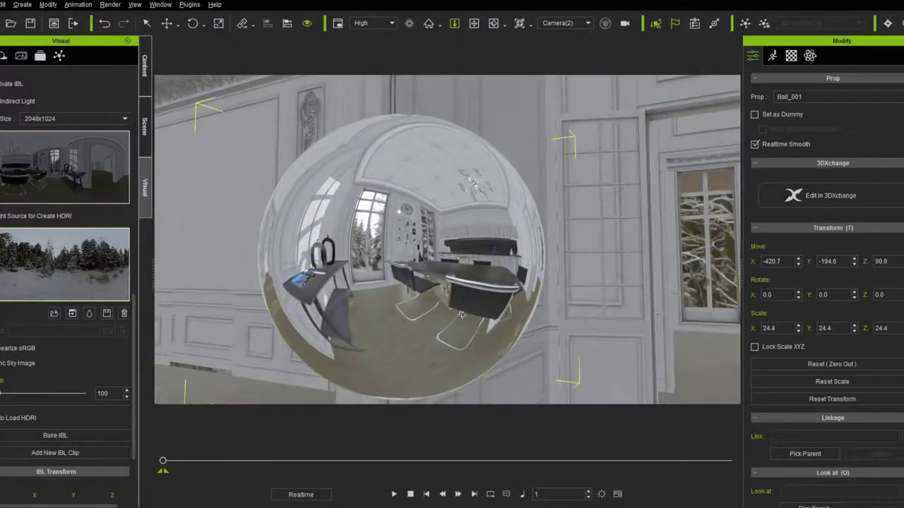
{"action": "mouse_move", "coordinate": [462, 315]}
{"action": "middle_mouse_down"}
{"action": "mouse_move", "coordinate": [353, 304]}
{"action": "mouse_move", "coordinate": [394, 310]}
{"action": "middle_mouse_up"}
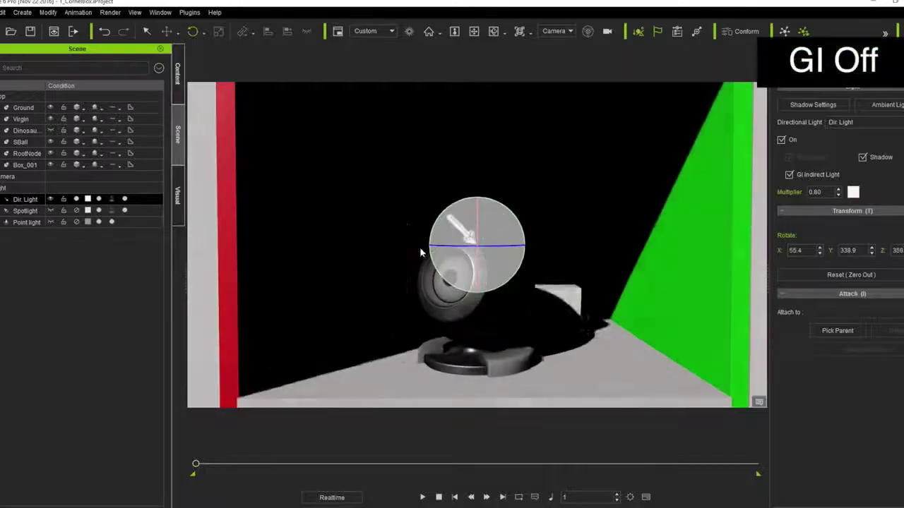
Activate GI in the Cornell box, raise indirect intensity, and return multi-bounce scale to 4.0
{"action": "middle_click_drag", "start_coordinate": [419, 246], "coordinate": [410, 249]}
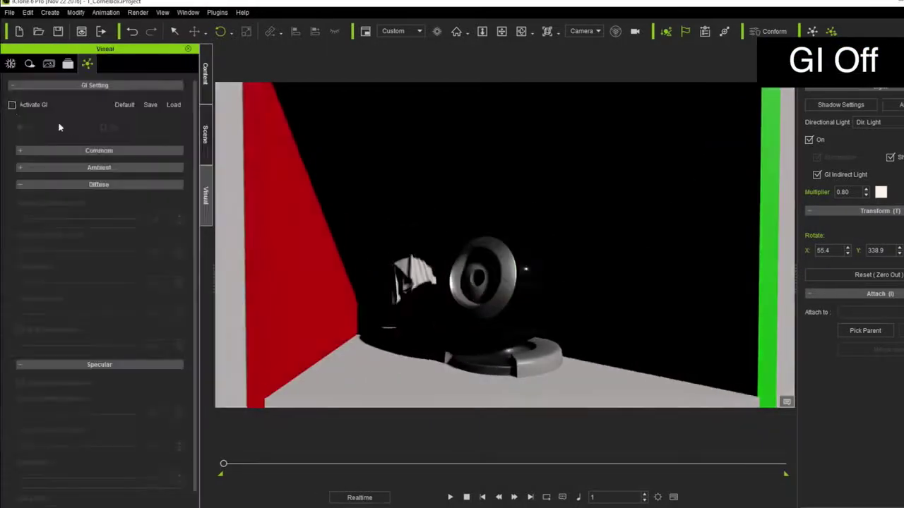
{"action": "left_click", "coordinate": [12, 105]}
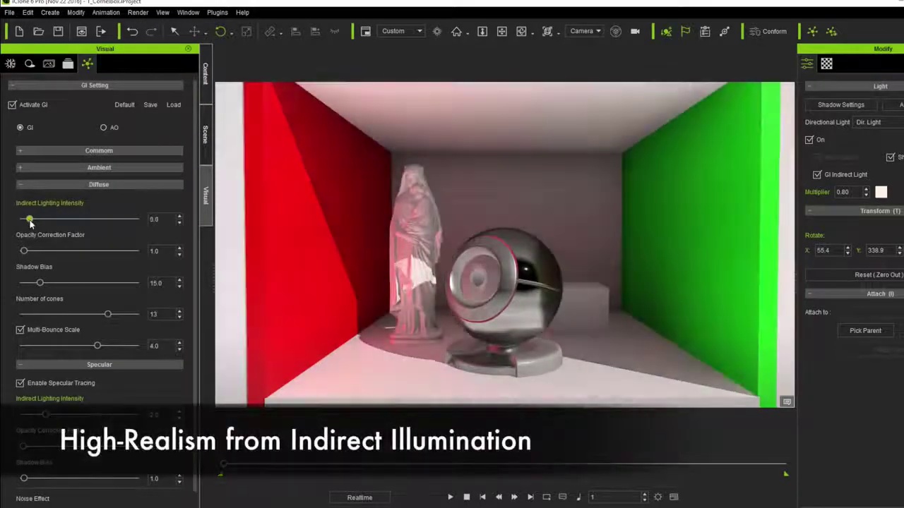
{"action": "left_click_drag", "start_coordinate": [30, 220], "coordinate": [32, 220]}
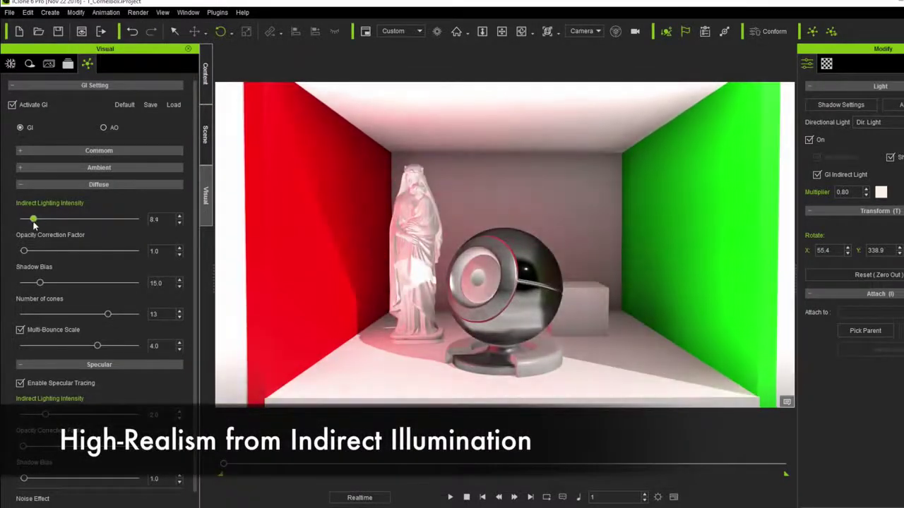
{"action": "left_click_drag", "start_coordinate": [97, 346], "coordinate": [32, 348]}
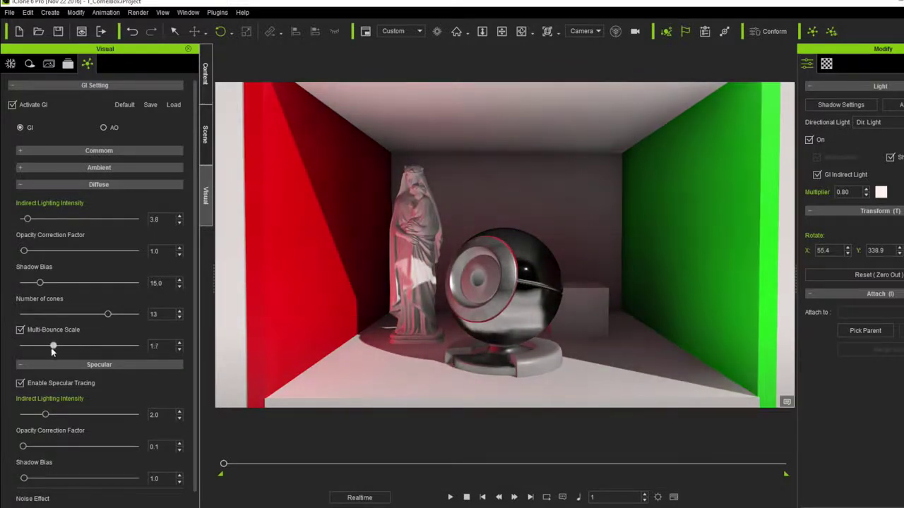
{"action": "left_click_drag", "start_coordinate": [63, 347], "coordinate": [97, 346]}
Drop specular indirect lighting to zero and rotate the spotlight to brighten the room
{"action": "mouse_move", "coordinate": [45, 416]}
{"action": "left_mouse_down"}
{"action": "mouse_move", "coordinate": [30, 417]}
{"action": "mouse_move", "coordinate": [38, 417]}
{"action": "left_mouse_up"}
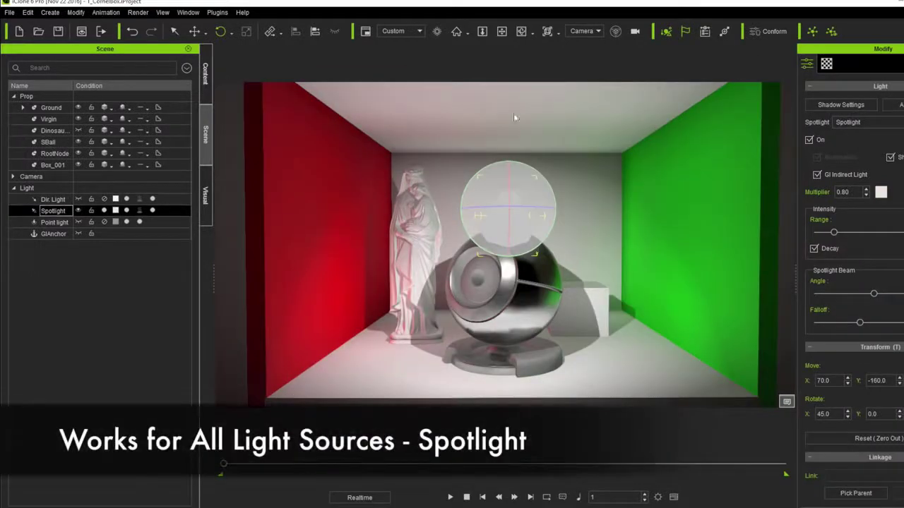
{"action": "left_click_drag", "start_coordinate": [478, 209], "coordinate": [502, 211]}
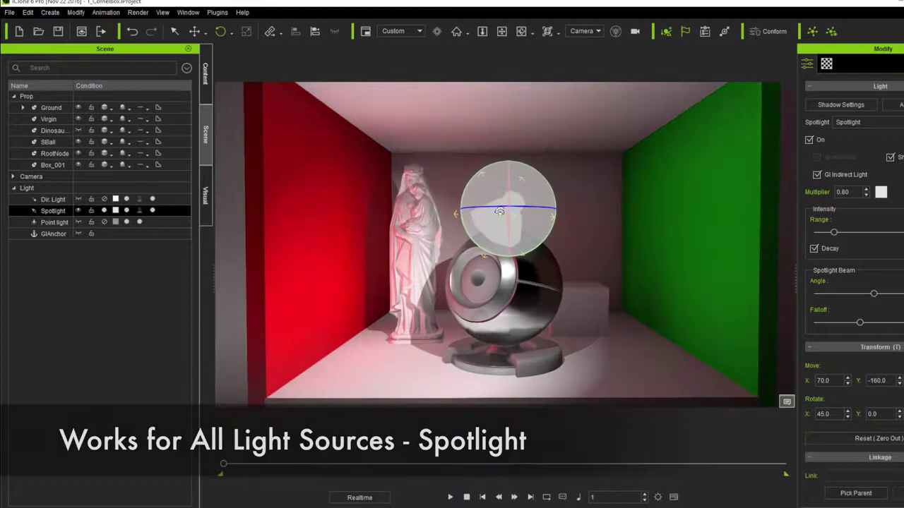
{"action": "left_click_drag", "start_coordinate": [535, 208], "coordinate": [459, 213]}
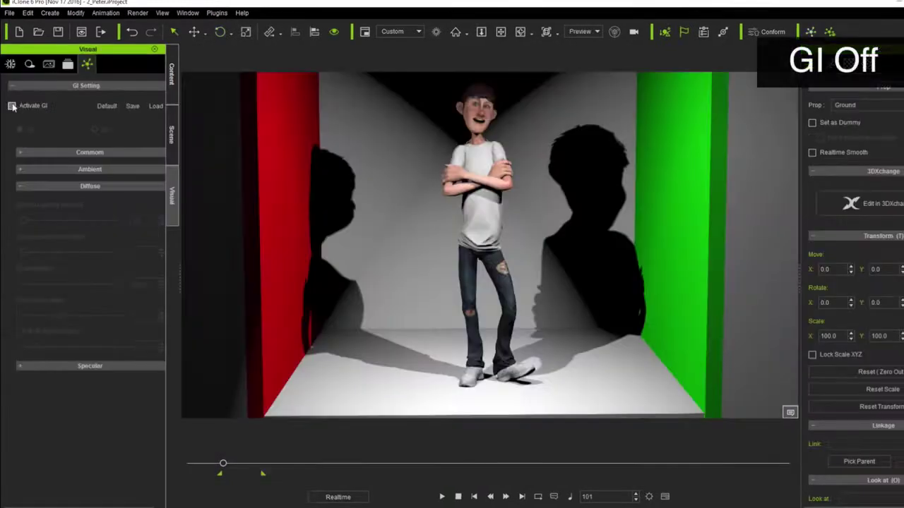
Activate GI for the boy scene, raise multi-bounce scale, and set indirect intensity to 6.5
{"action": "left_click", "coordinate": [12, 106]}
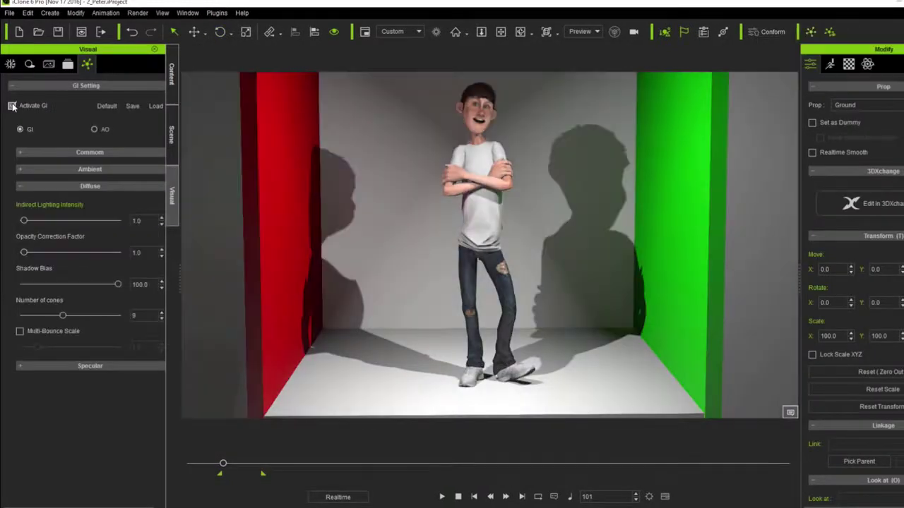
{"action": "left_click_drag", "start_coordinate": [22, 221], "coordinate": [30, 221]}
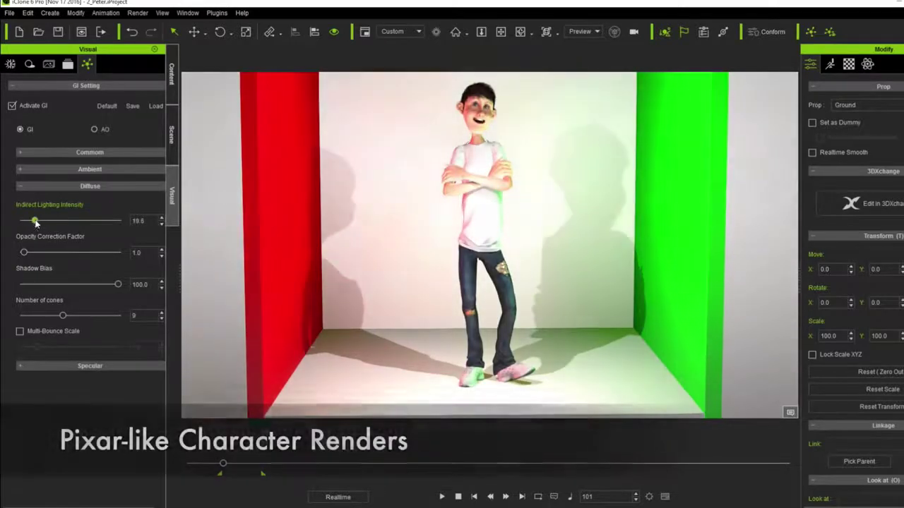
{"action": "left_click_drag", "start_coordinate": [37, 348], "coordinate": [65, 348]}
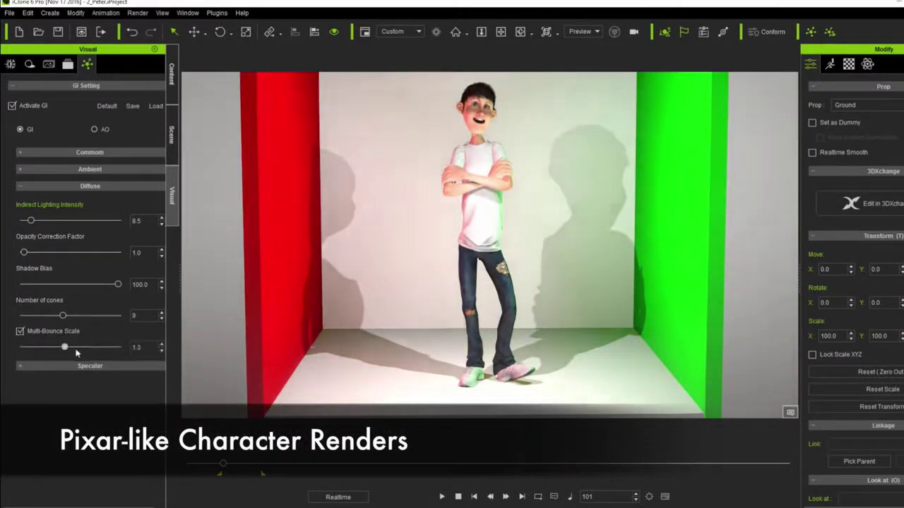
{"action": "left_click_drag", "start_coordinate": [31, 221], "coordinate": [28, 221]}
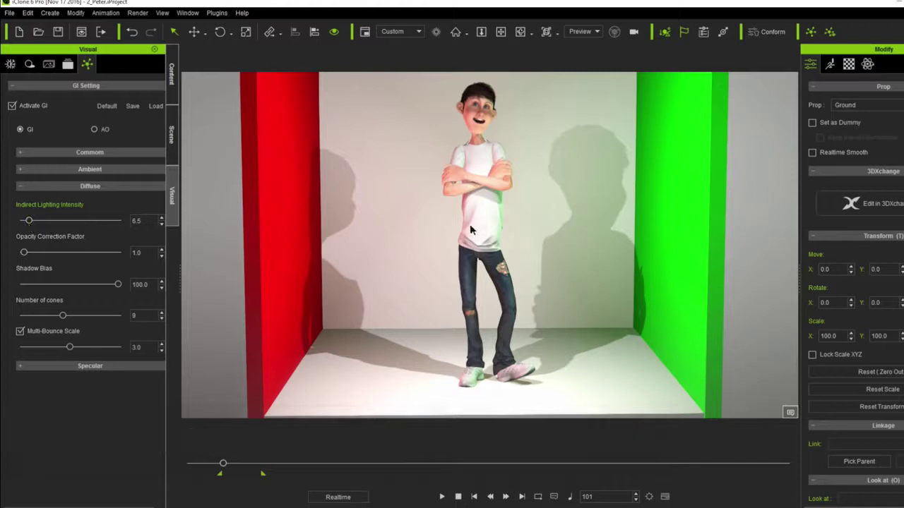
Rotate the Key light so the boy's shadow shifts onto the back wall
{"action": "right_click_drag", "start_coordinate": [496, 220], "coordinate": [543, 243]}
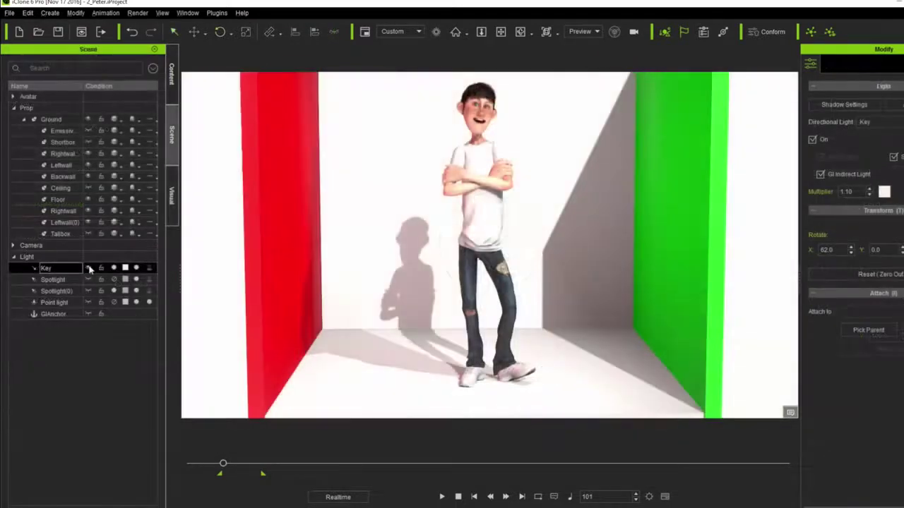
{"action": "key", "text": "e"}
{"action": "left_click_drag", "start_coordinate": [494, 233], "coordinate": [474, 256]}
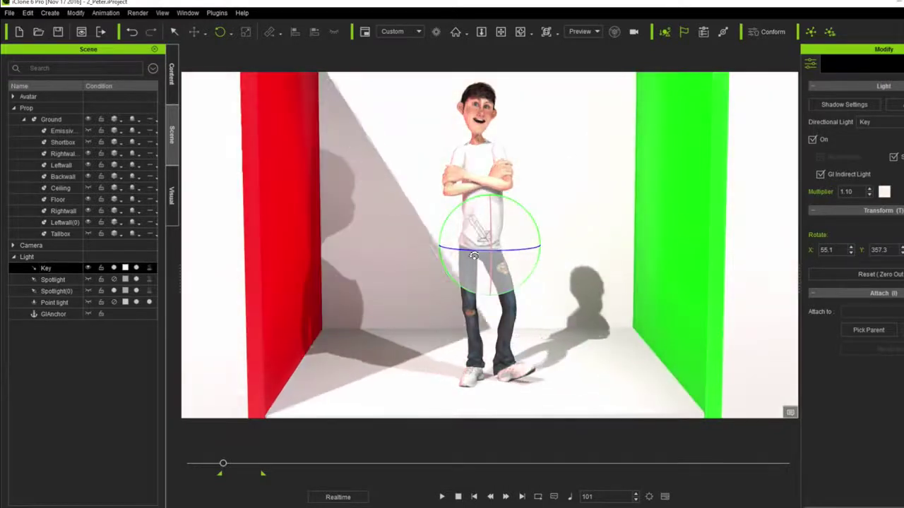
{"action": "left_click_drag", "start_coordinate": [473, 256], "coordinate": [490, 236]}
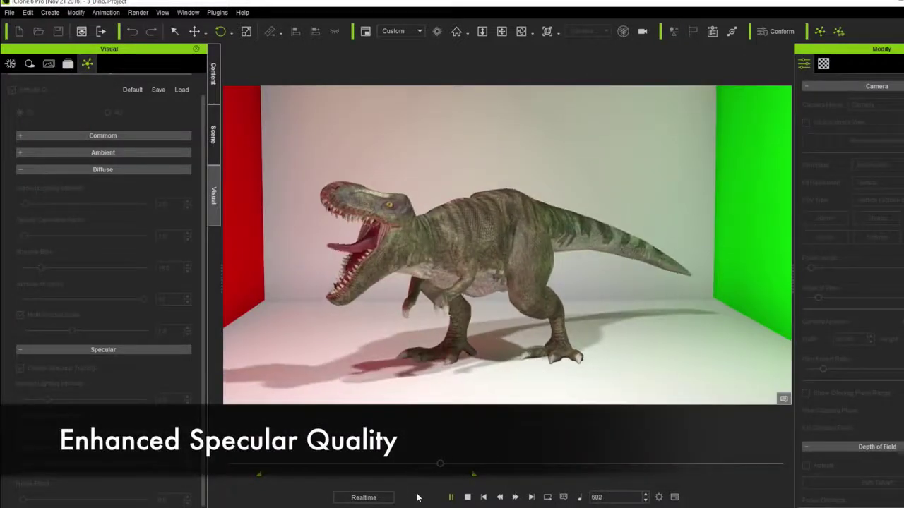
Pause the T-rex, zoom in, set specular indirect to 4.6, and re-enable the Key light
{"action": "key", "text": "space"}
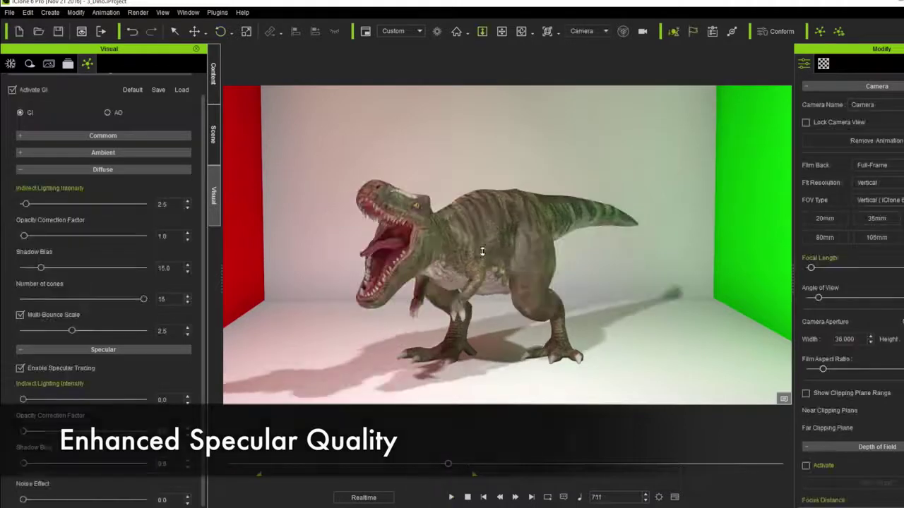
{"action": "left_click_drag", "start_coordinate": [482, 252], "coordinate": [492, 212]}
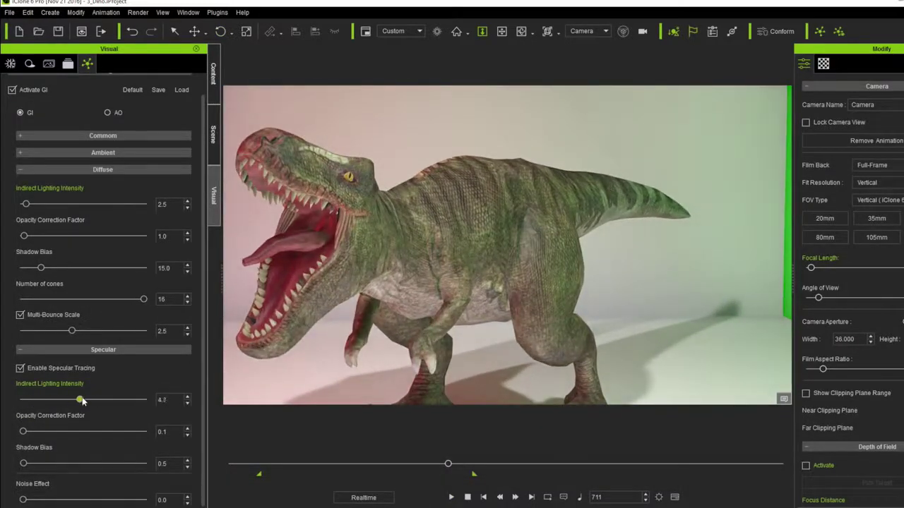
{"action": "left_click_drag", "start_coordinate": [58, 403], "coordinate": [79, 401]}
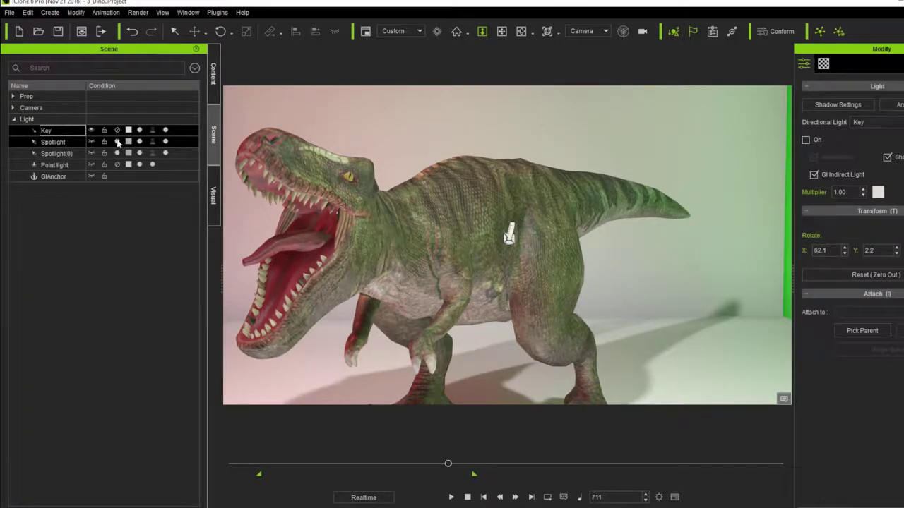
{"action": "left_click", "coordinate": [118, 142]}
{"action": "left_click", "coordinate": [118, 132]}
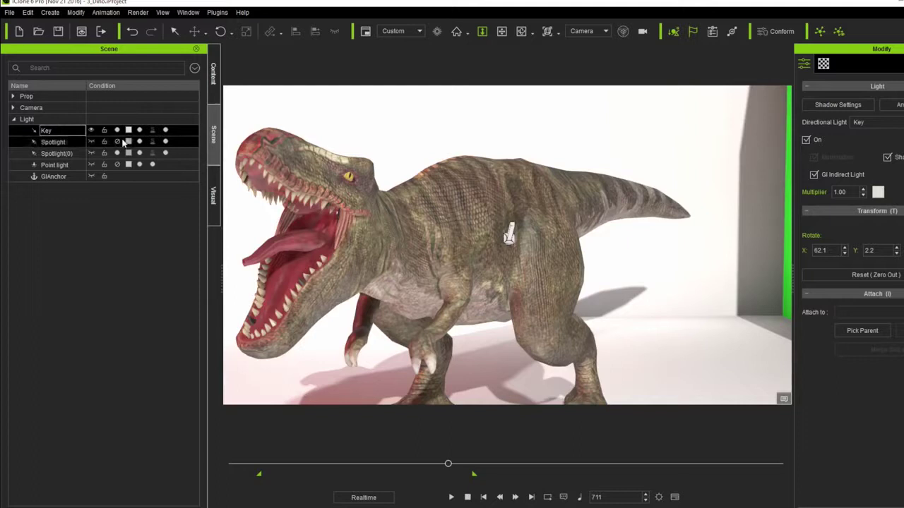
Re-angle the Key light to move the wall shadow and activate global illumination
{"action": "key", "text": "e"}
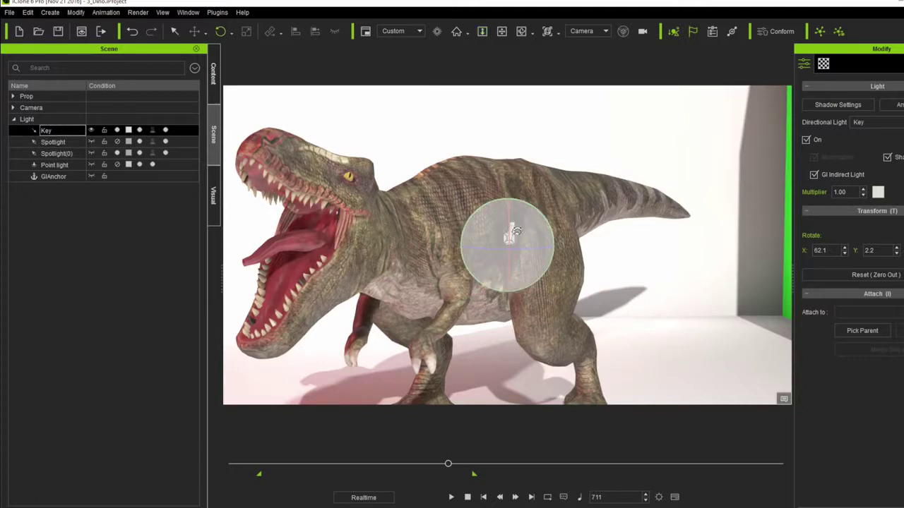
{"action": "left_click_drag", "start_coordinate": [508, 227], "coordinate": [509, 209]}
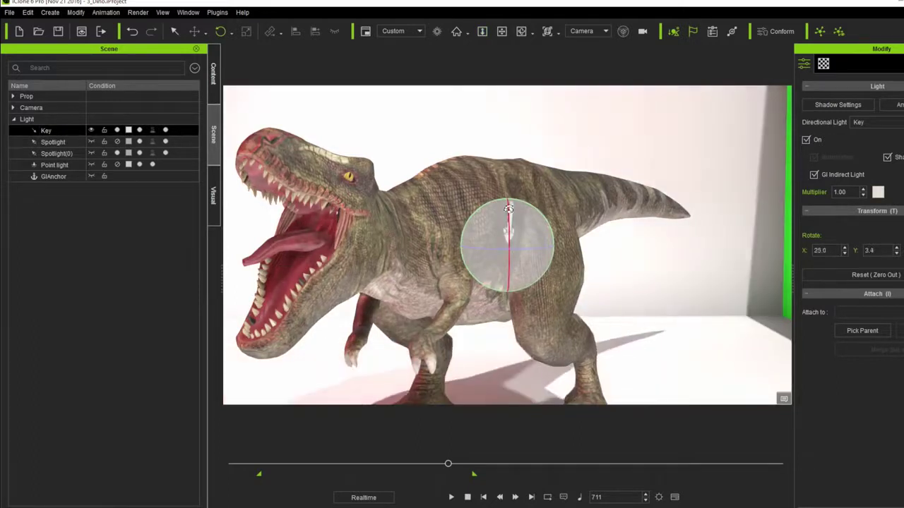
{"action": "left_click_drag", "start_coordinate": [490, 249], "coordinate": [560, 235]}
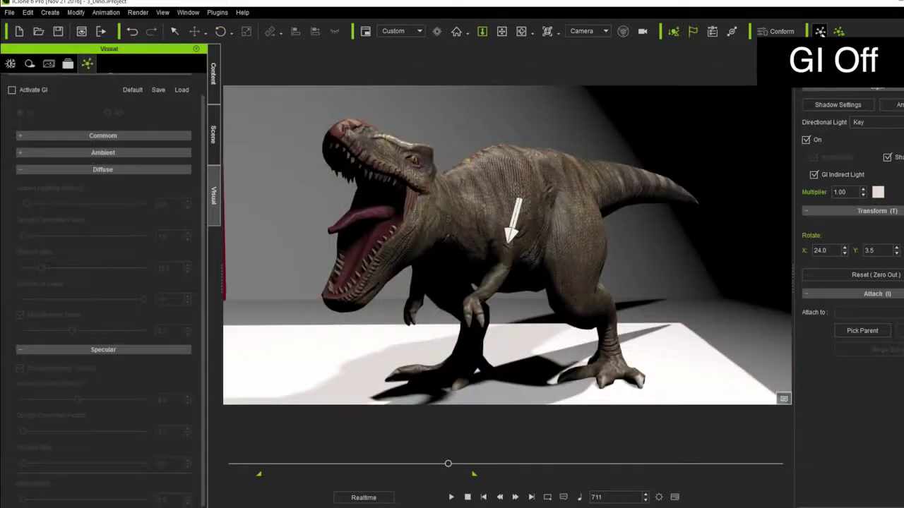
{"action": "left_click", "coordinate": [819, 31]}
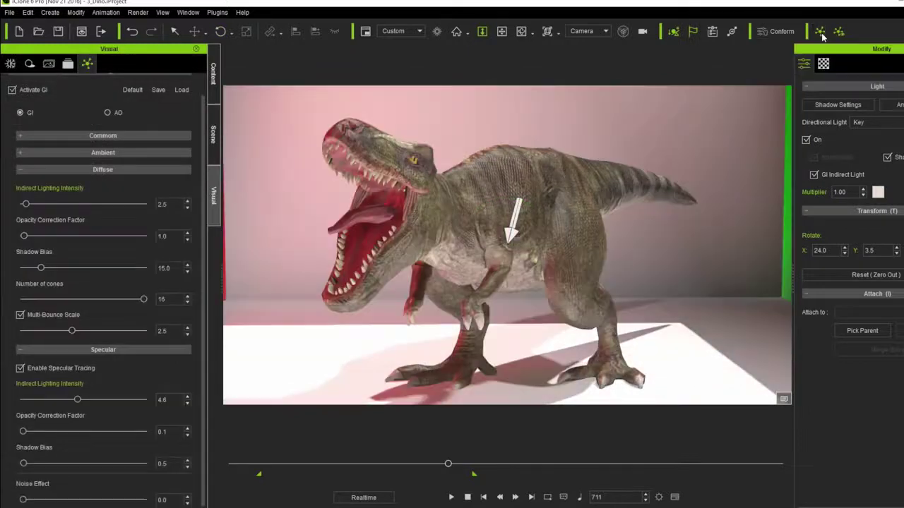
{"action": "left_click_drag", "start_coordinate": [448, 464], "coordinate": [449, 465]}
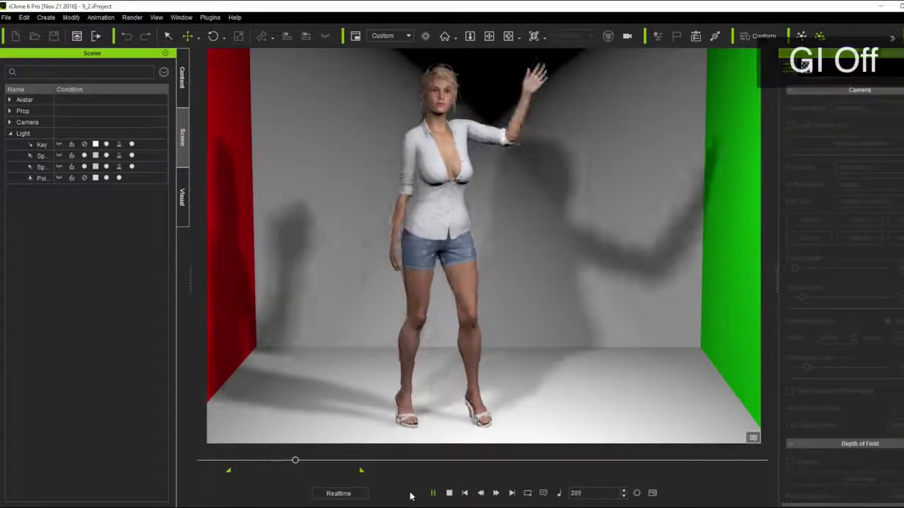
Activate GI in the GI settings and play the woman's animation
{"action": "left_click", "coordinate": [182, 197]}
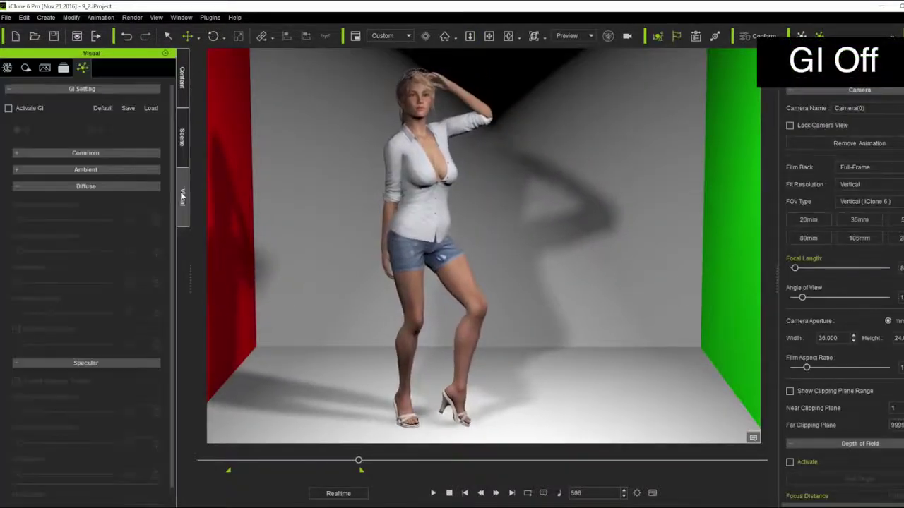
{"action": "left_click", "coordinate": [9, 108]}
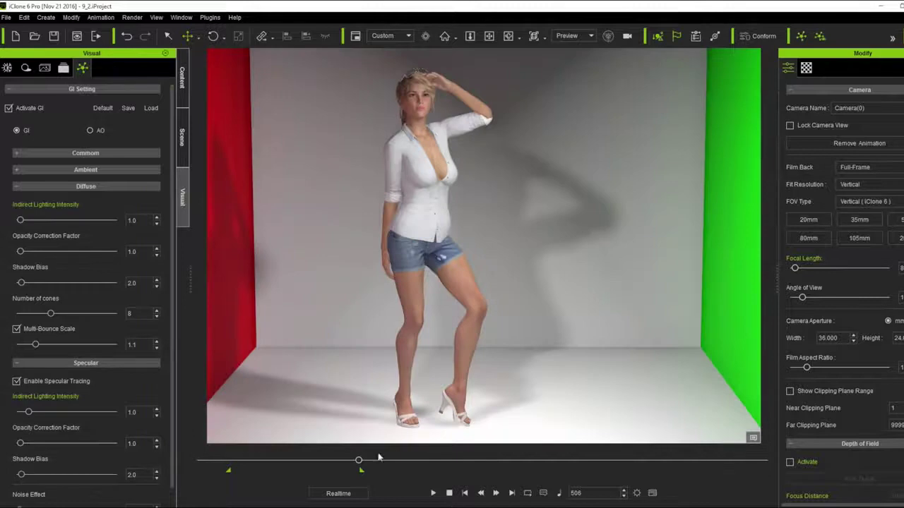
{"action": "left_click", "coordinate": [431, 493]}
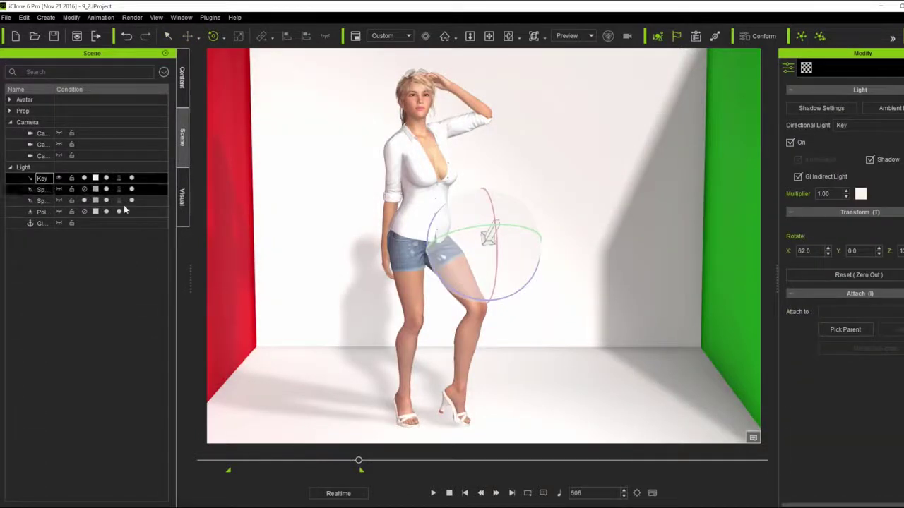
Swing the Key light through several angles to reshape shadows and brighten her face
{"action": "left_click_drag", "start_coordinate": [446, 252], "coordinate": [424, 255]}
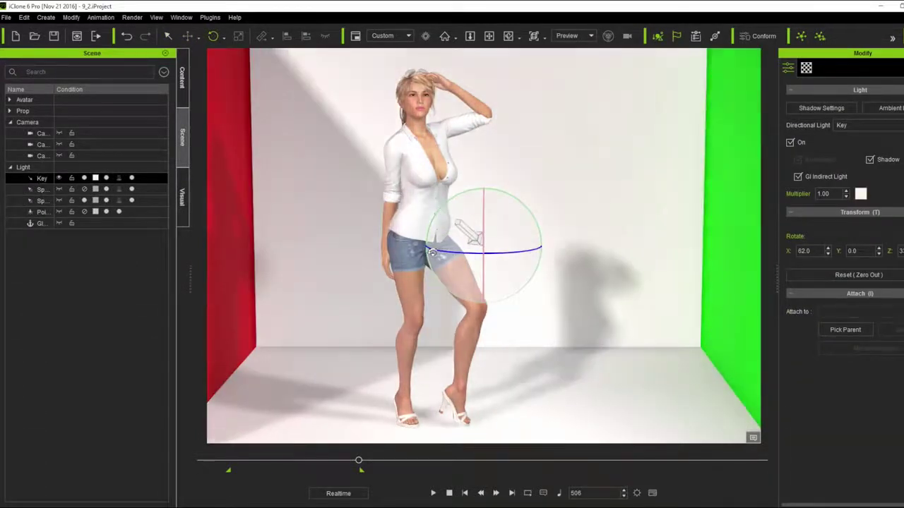
{"action": "left_click_drag", "start_coordinate": [423, 254], "coordinate": [469, 244]}
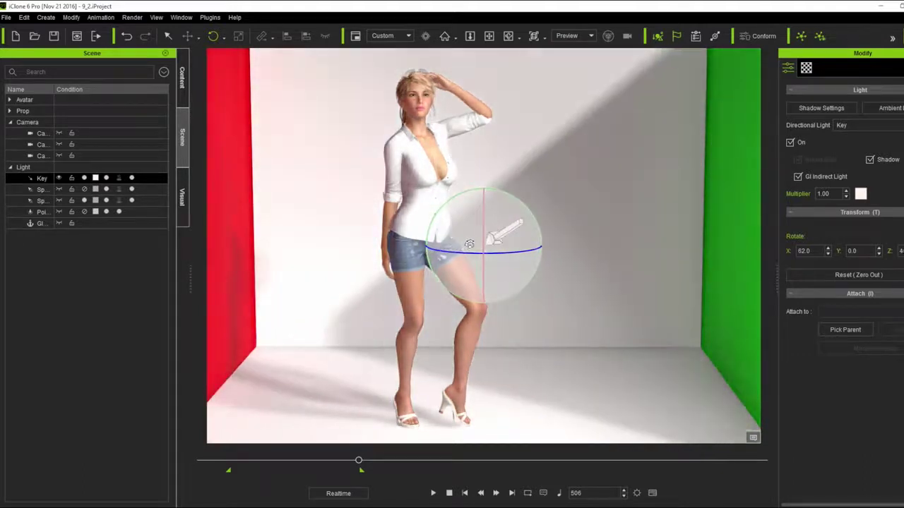
{"action": "left_click_drag", "start_coordinate": [469, 244], "coordinate": [454, 250]}
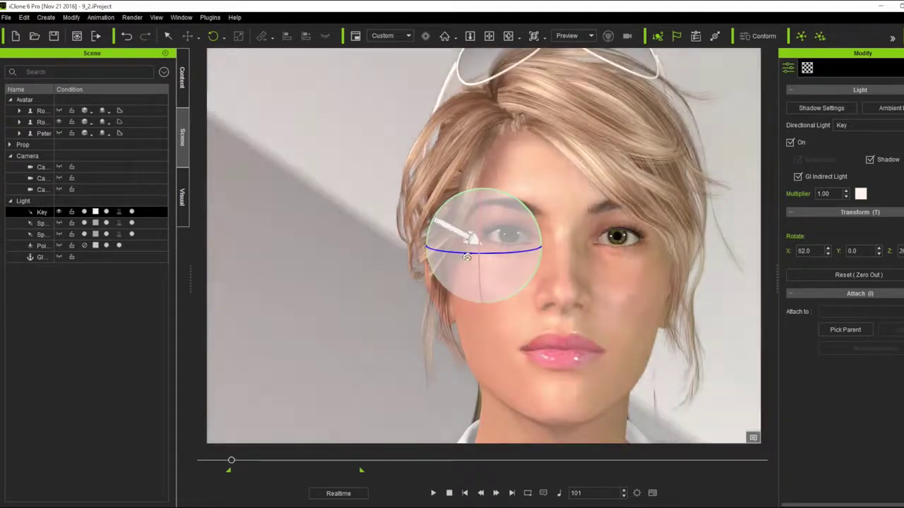
{"action": "left_click_drag", "start_coordinate": [471, 257], "coordinate": [480, 257]}
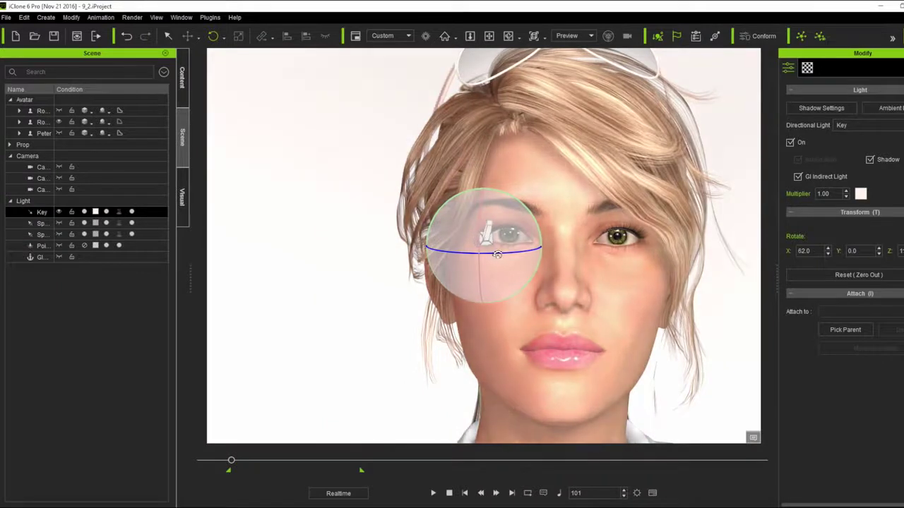
{"action": "left_click_drag", "start_coordinate": [501, 253], "coordinate": [514, 251]}
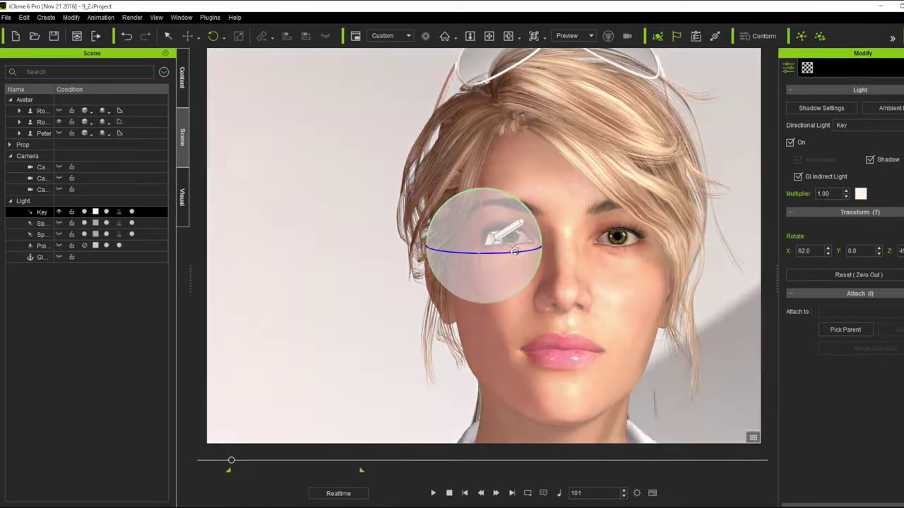
{"action": "left_click_drag", "start_coordinate": [522, 250], "coordinate": [540, 247]}
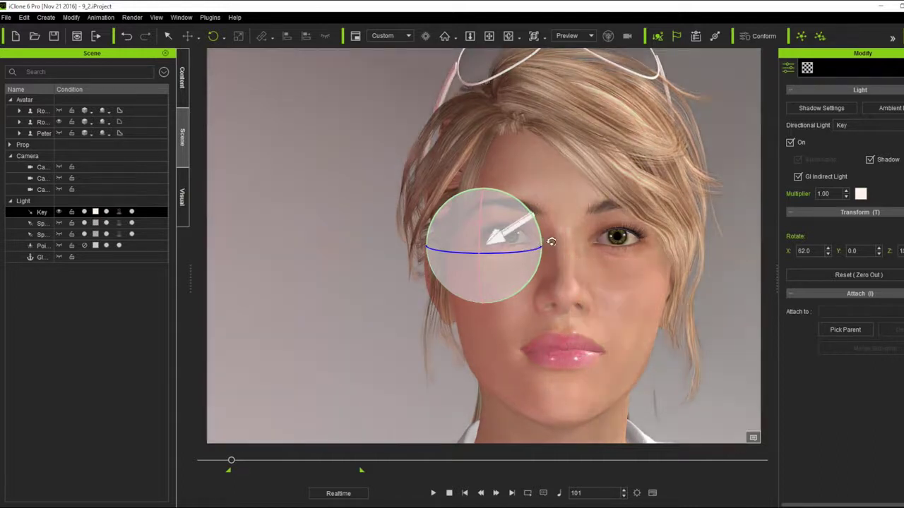
{"action": "left_click_drag", "start_coordinate": [556, 237], "coordinate": [562, 237]}
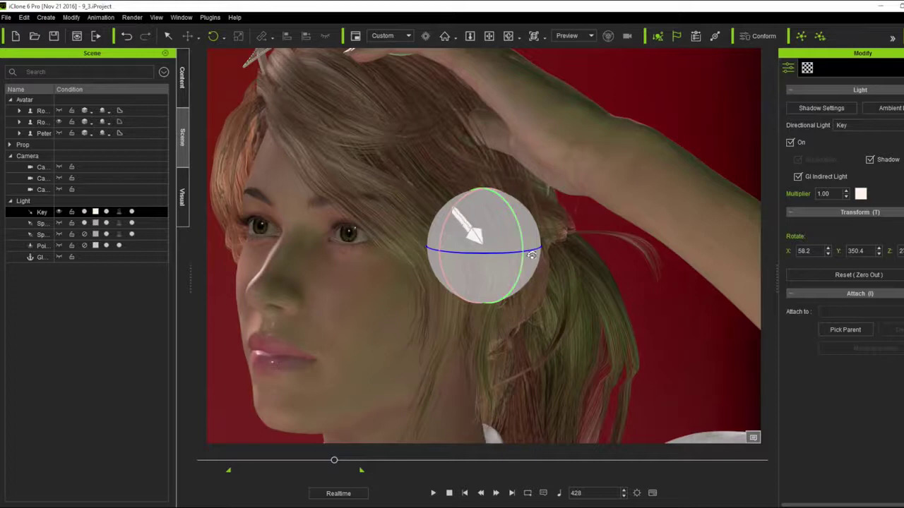
{"action": "left_click_drag", "start_coordinate": [532, 254], "coordinate": [599, 239]}
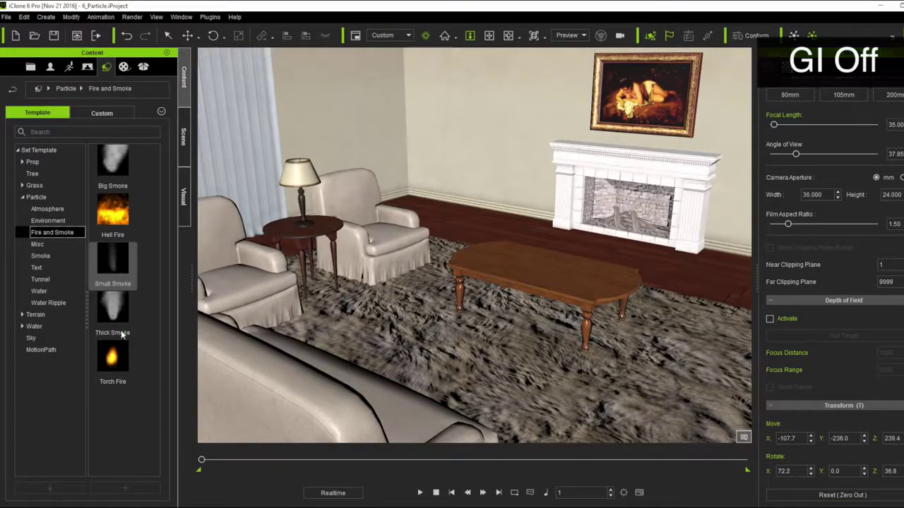
Place a Torch Fire effect over the fireplace and activate GI to preview its glow
{"action": "left_click_drag", "start_coordinate": [113, 360], "coordinate": [634, 227]}
{"action": "left_click", "coordinate": [419, 492]}
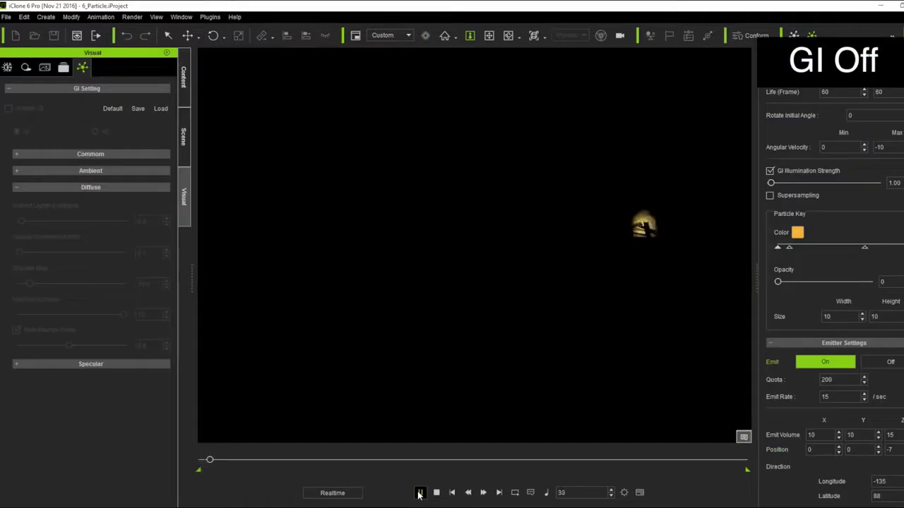
{"action": "left_click", "coordinate": [419, 492]}
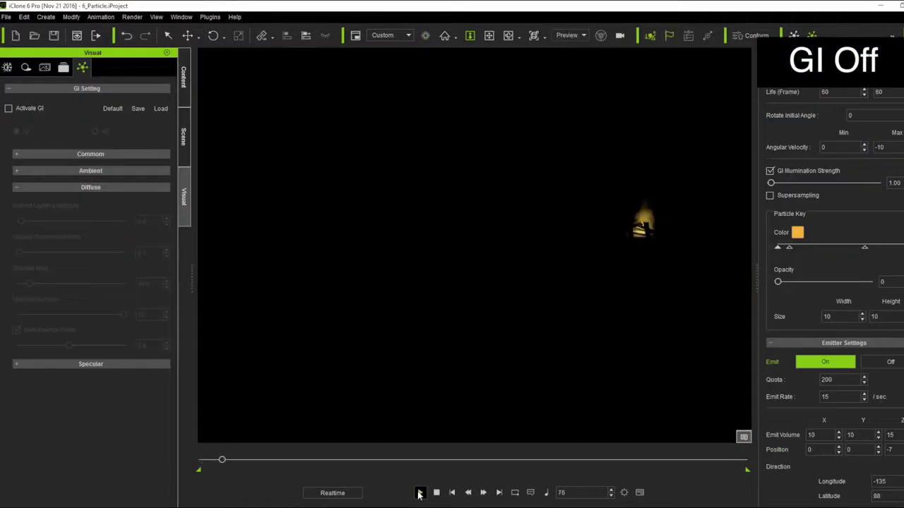
{"action": "left_click", "coordinate": [9, 109]}
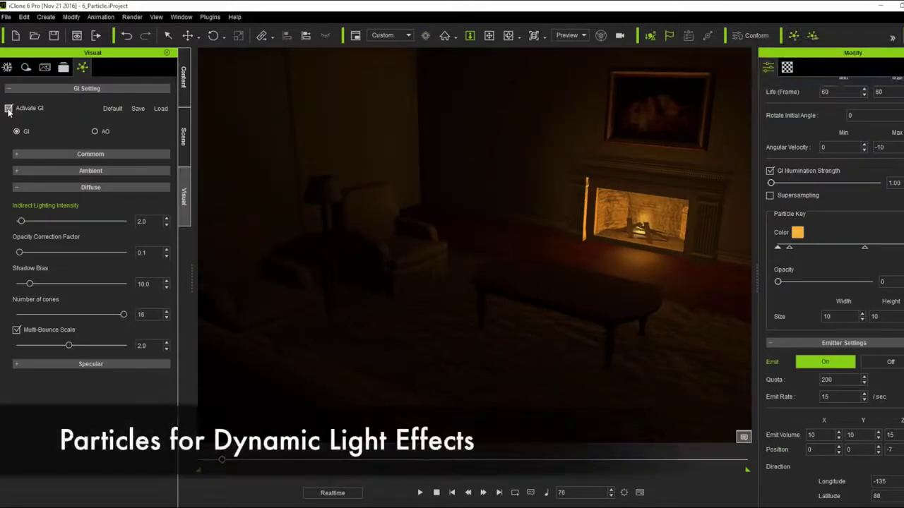
{"action": "left_click", "coordinate": [419, 492]}
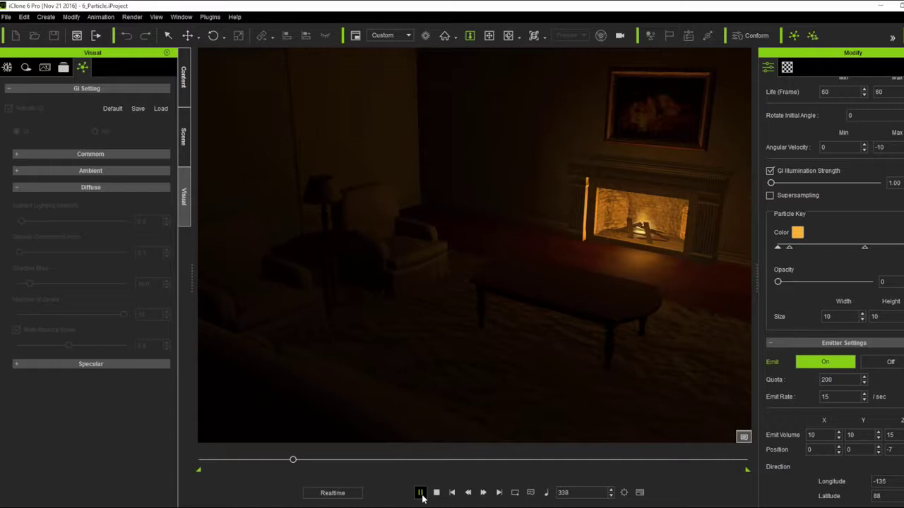
{"action": "left_click", "coordinate": [421, 494]}
Set indirect lighting intensity to 10.0 and particle GI illumination strength to 2.00, then preview
{"action": "key", "text": "Return"}
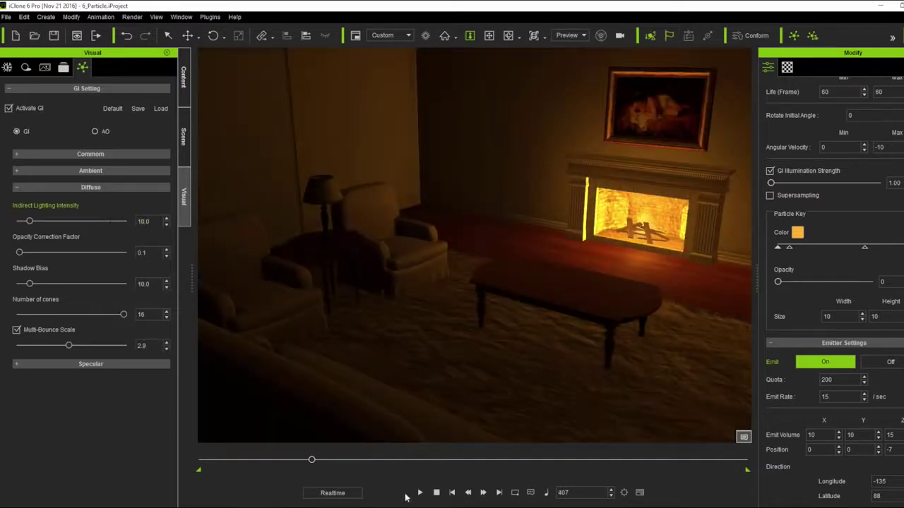
{"action": "left_click", "coordinate": [420, 494]}
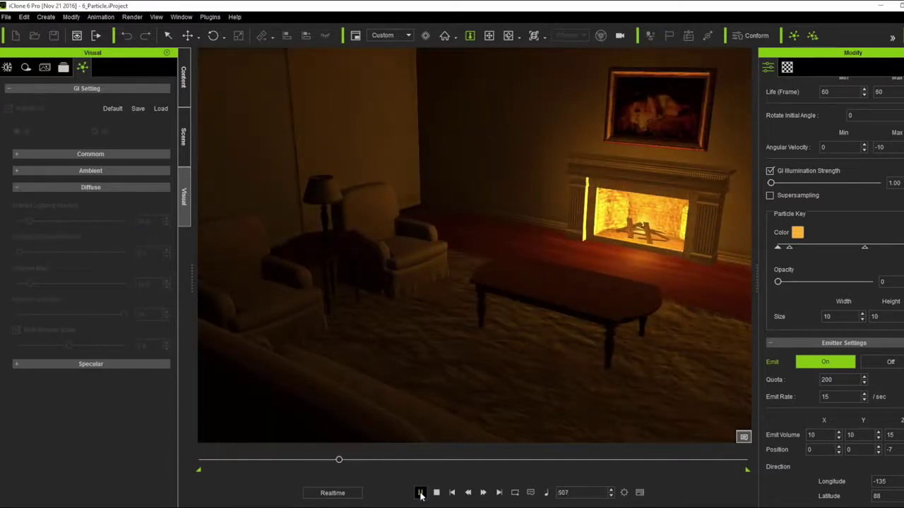
{"action": "left_click", "coordinate": [420, 493]}
{"action": "type", "text": "30"}
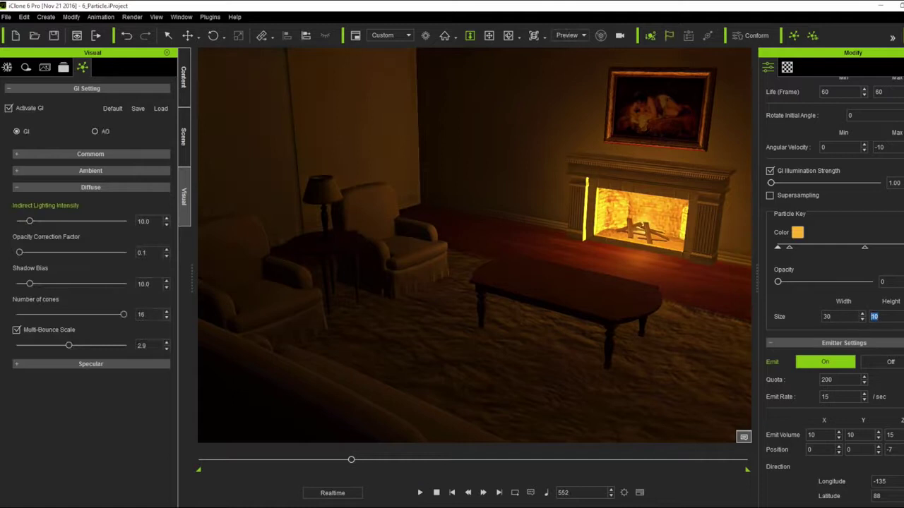
{"action": "type", "text": "2"}
{"action": "key", "text": "Return"}
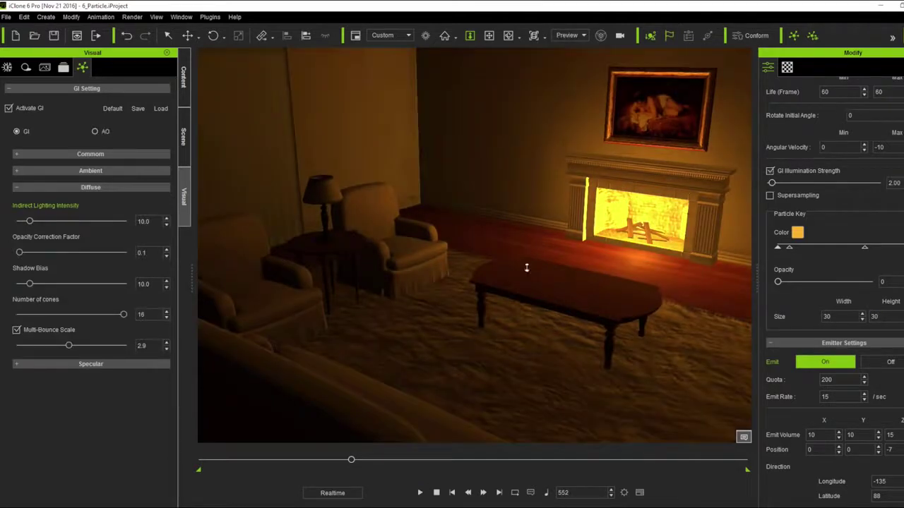
{"action": "left_click", "coordinate": [420, 494]}
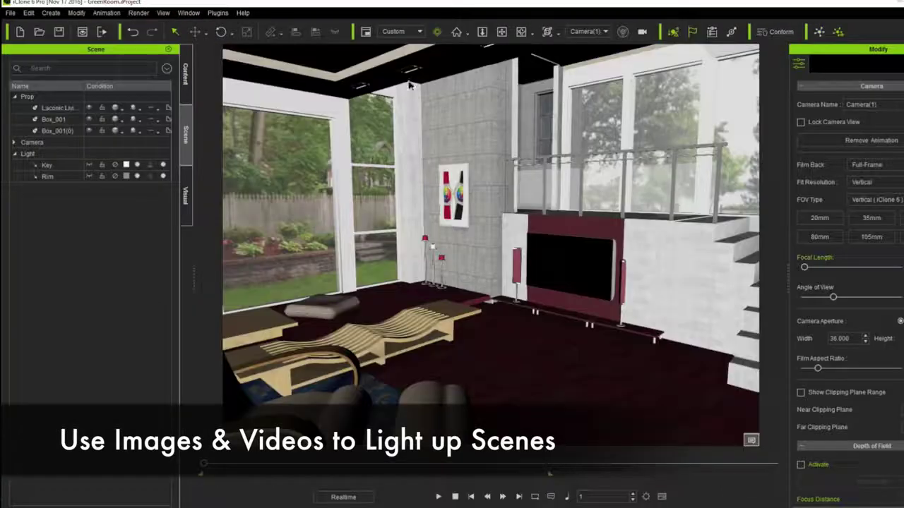
Activate global illumination and return to the scene object list
{"action": "left_click", "coordinate": [185, 189]}
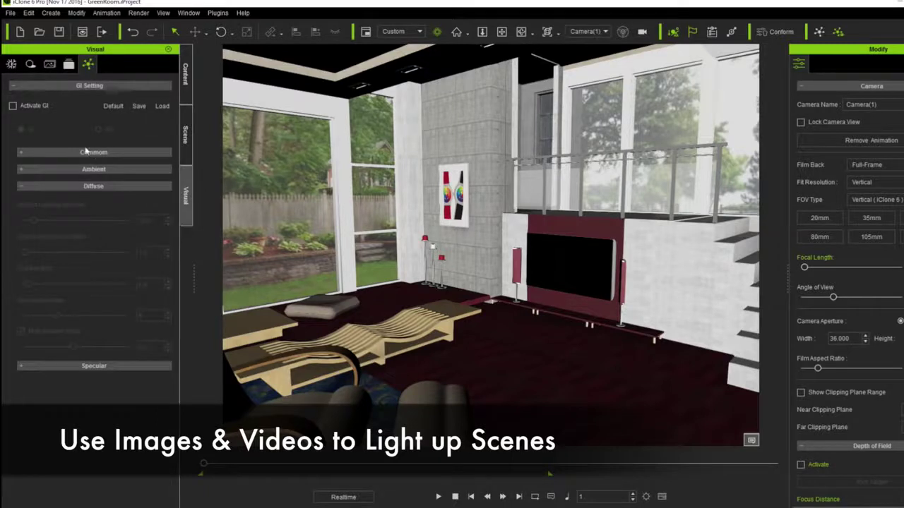
{"action": "left_click", "coordinate": [13, 106]}
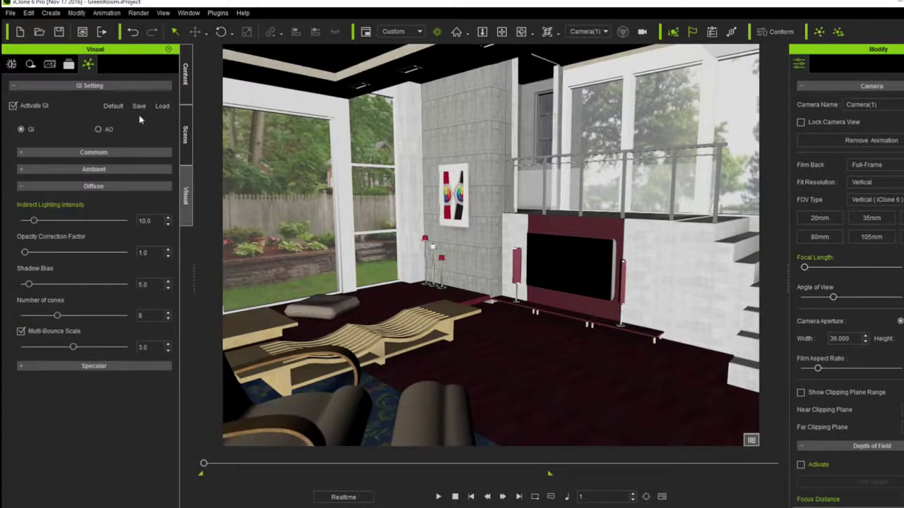
{"action": "left_click", "coordinate": [186, 130]}
{"action": "left_click", "coordinate": [837, 64]}
Select the room's Window_1 material, switch off other lighting, and trial its self illumination
{"action": "left_click", "coordinate": [299, 181]}
{"action": "left_click", "coordinate": [310, 192]}
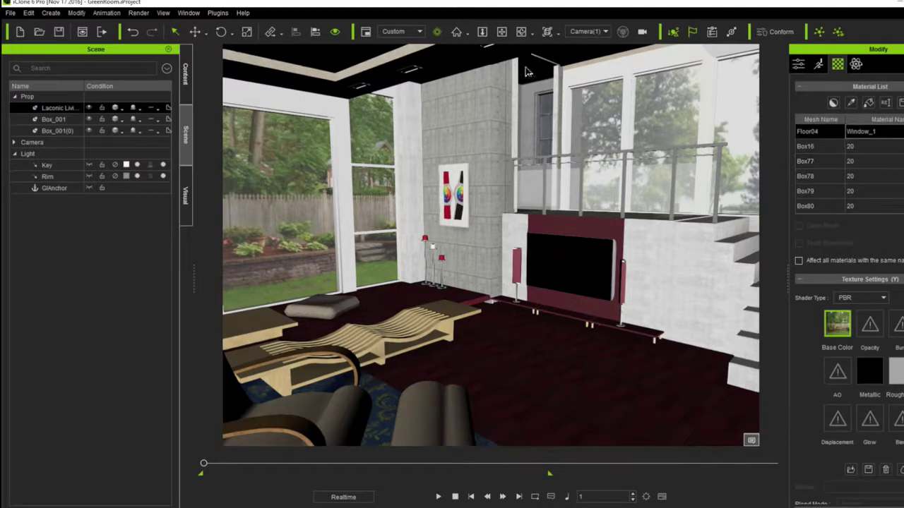
{"action": "left_click", "coordinate": [437, 33]}
{"action": "scroll", "coordinate": [804, 191], "scroll_direction": "down", "scroll_amount": 1}
{"action": "scroll", "coordinate": [805, 247], "scroll_direction": "down", "scroll_amount": 5}
{"action": "scroll", "coordinate": [809, 318], "scroll_direction": "down", "scroll_amount": 4}
{"action": "scroll", "coordinate": [813, 392], "scroll_direction": "down", "scroll_amount": 3}
{"action": "left_click_drag", "start_coordinate": [799, 398], "coordinate": [900, 396]}
{"action": "key", "text": "ctrl+z"}
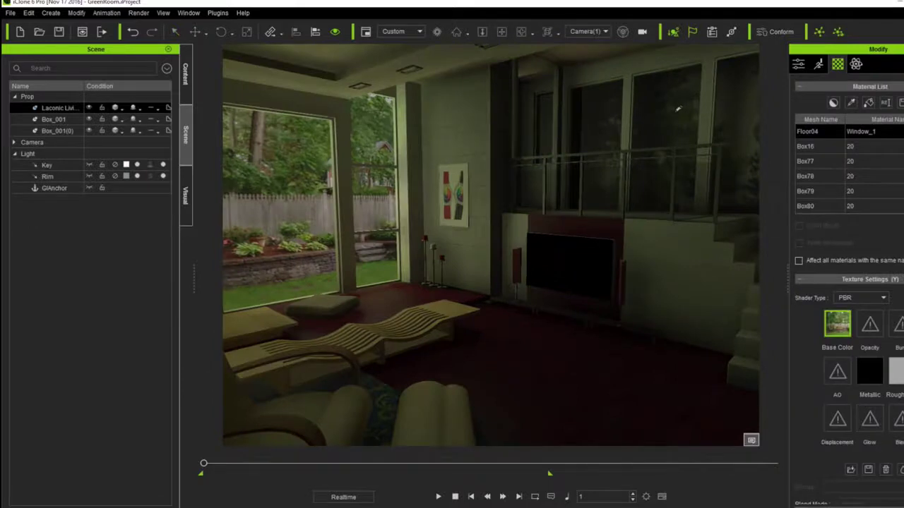
{"action": "key", "text": "ctrl+z"}
Raise the Window_2 material's self illumination so the window lights the room
{"action": "scroll", "coordinate": [847, 283], "scroll_direction": "down", "scroll_amount": 3}
{"action": "scroll", "coordinate": [847, 283], "scroll_direction": "down", "scroll_amount": 3}
{"action": "scroll", "coordinate": [848, 282], "scroll_direction": "down", "scroll_amount": 1}
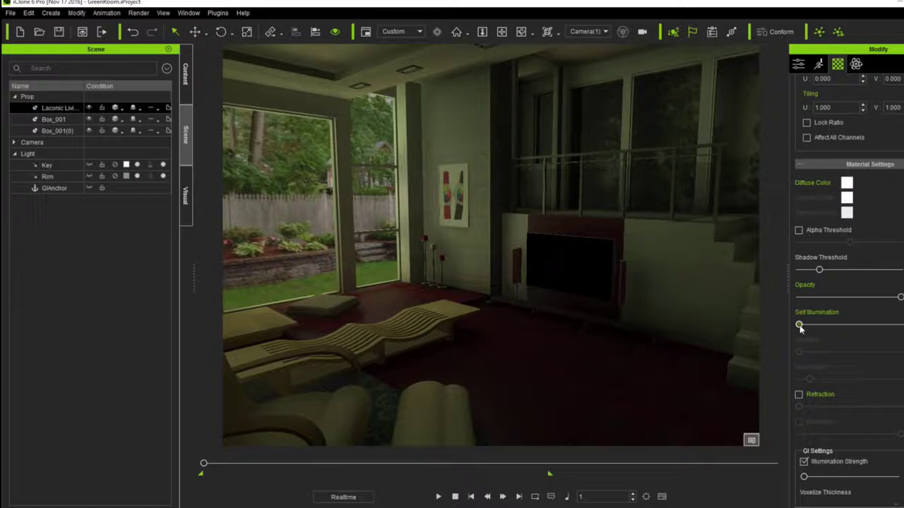
{"action": "left_click_drag", "start_coordinate": [799, 326], "coordinate": [903, 326]}
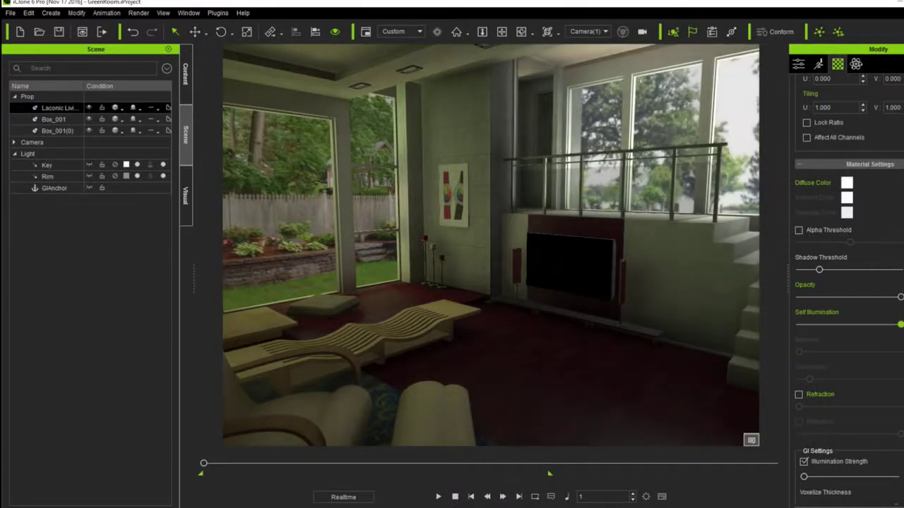
{"action": "mouse_move", "coordinate": [494, 233]}
{"action": "right_mouse_down"}
{"action": "mouse_move", "coordinate": [540, 228]}
{"action": "mouse_move", "coordinate": [300, 254]}
{"action": "mouse_move", "coordinate": [450, 242]}
{"action": "right_mouse_up"}
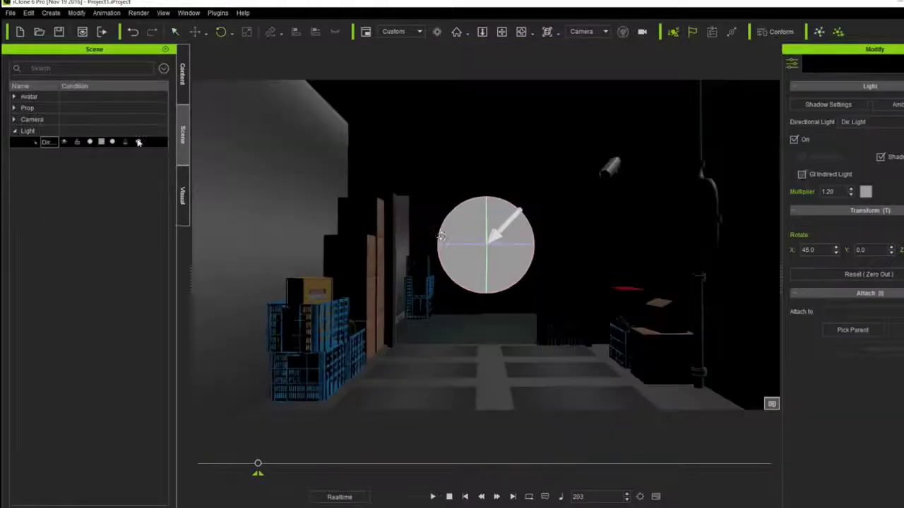
Delete the directional light from the storage room and activate global illumination
{"action": "mouse_move", "coordinate": [473, 245]}
{"action": "left_mouse_down"}
{"action": "mouse_move", "coordinate": [413, 247]}
{"action": "mouse_move", "coordinate": [439, 246]}
{"action": "left_mouse_up"}
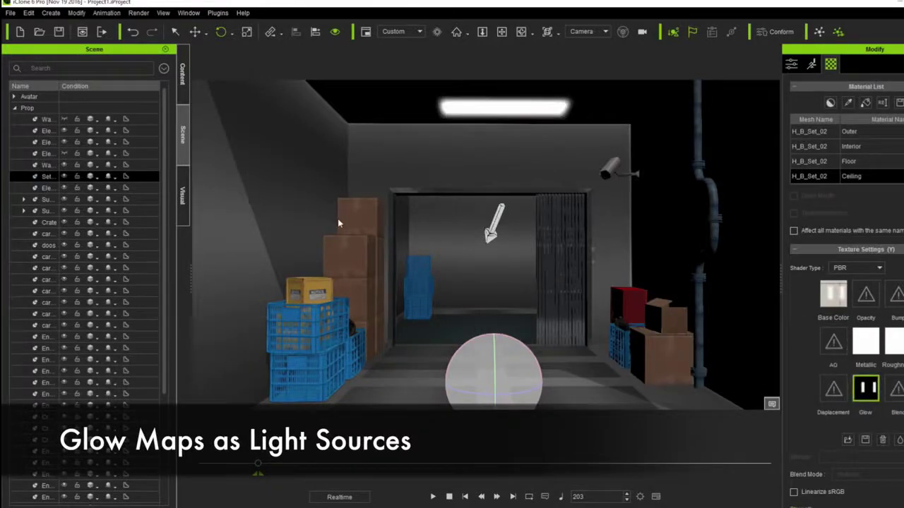
{"action": "key", "text": "Delete"}
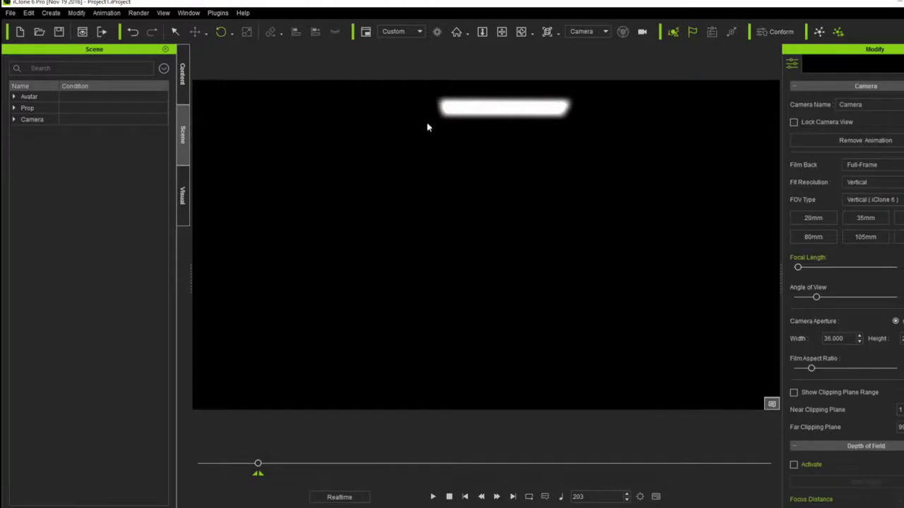
{"action": "left_click", "coordinate": [183, 196]}
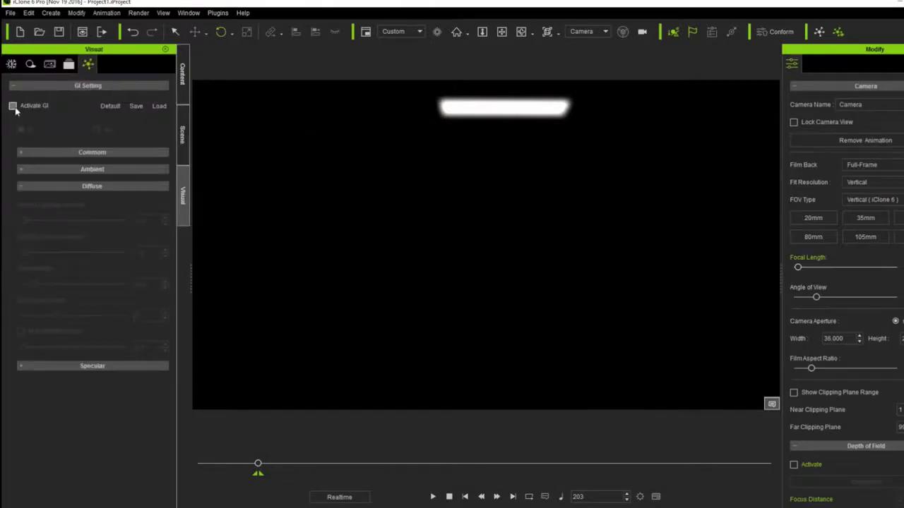
{"action": "left_click", "coordinate": [13, 107]}
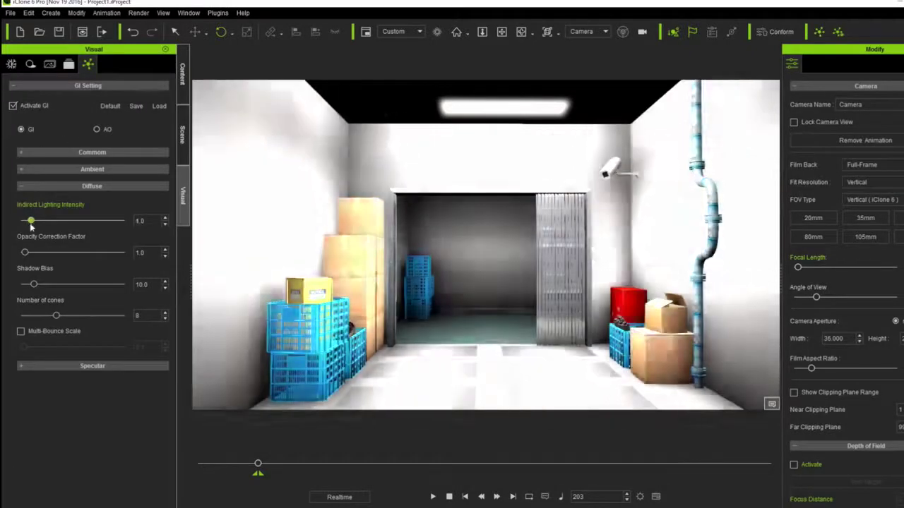
Set indirect lighting intensity to 1.5 and enable multi-bounce with a higher scale
{"action": "left_click_drag", "start_coordinate": [30, 225], "coordinate": [25, 232]}
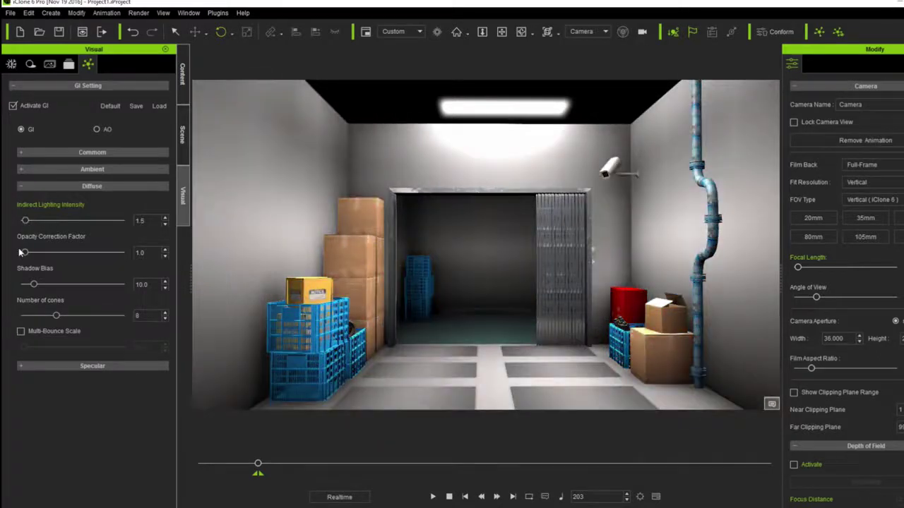
{"action": "left_click", "coordinate": [21, 331]}
{"action": "mouse_move", "coordinate": [24, 347]}
{"action": "left_mouse_down"}
{"action": "mouse_move", "coordinate": [95, 347]}
{"action": "mouse_move", "coordinate": [82, 348]}
{"action": "left_mouse_up"}
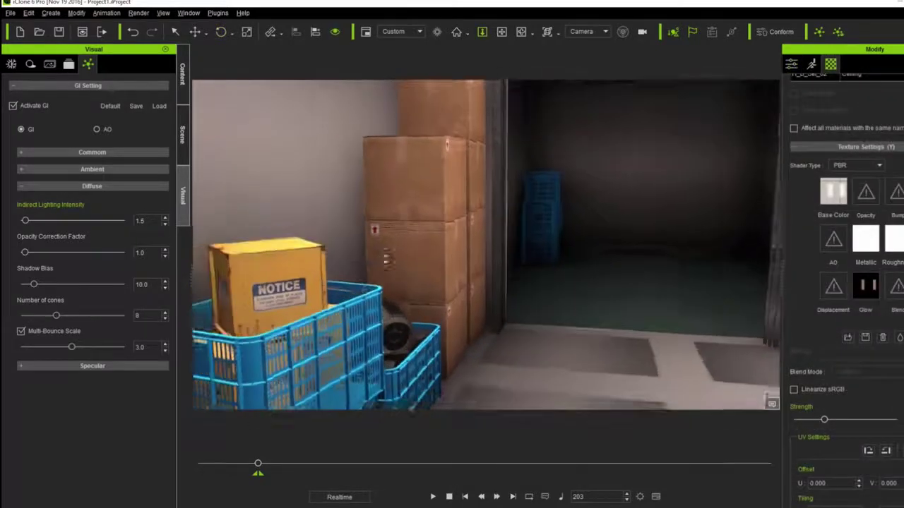
Tune the ceiling glow map strength, checking the boxes, doorway, and red cabinet
{"action": "middle_click_drag", "start_coordinate": [386, 260], "coordinate": [330, 320]}
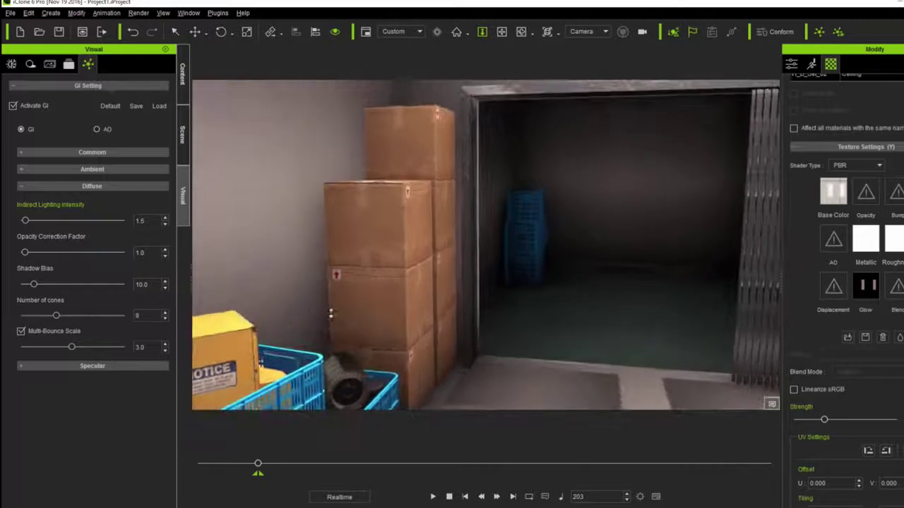
{"action": "mouse_move", "coordinate": [833, 421]}
{"action": "left_mouse_down"}
{"action": "mouse_move", "coordinate": [866, 420]}
{"action": "mouse_move", "coordinate": [855, 419]}
{"action": "left_mouse_up"}
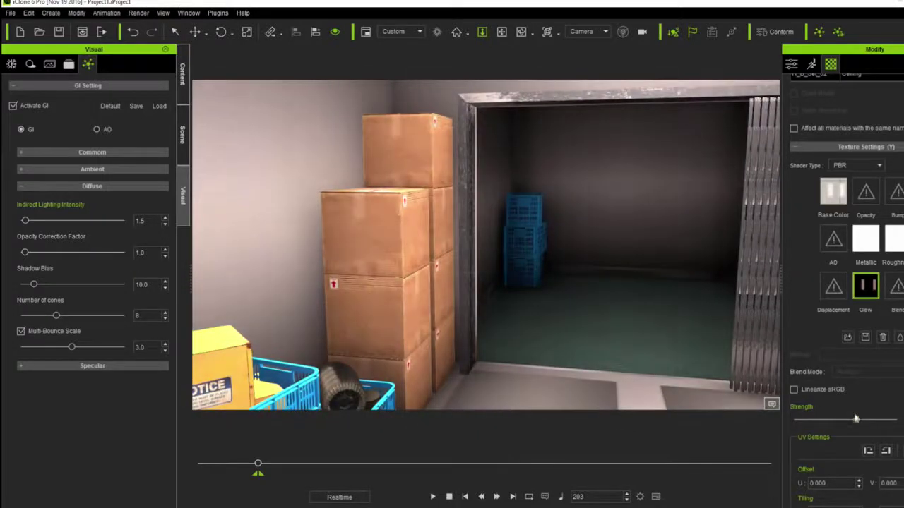
{"action": "mouse_move", "coordinate": [423, 321]}
{"action": "right_mouse_down"}
{"action": "mouse_move", "coordinate": [536, 329]}
{"action": "mouse_move", "coordinate": [607, 317]}
{"action": "right_mouse_up"}
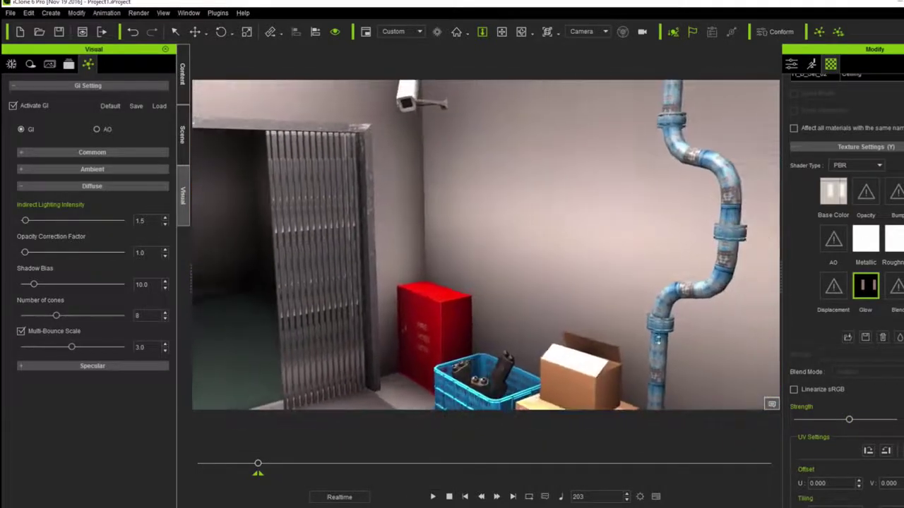
{"action": "mouse_move", "coordinate": [847, 424]}
{"action": "left_mouse_down"}
{"action": "mouse_move", "coordinate": [810, 427]}
{"action": "mouse_move", "coordinate": [831, 427]}
{"action": "left_mouse_up"}
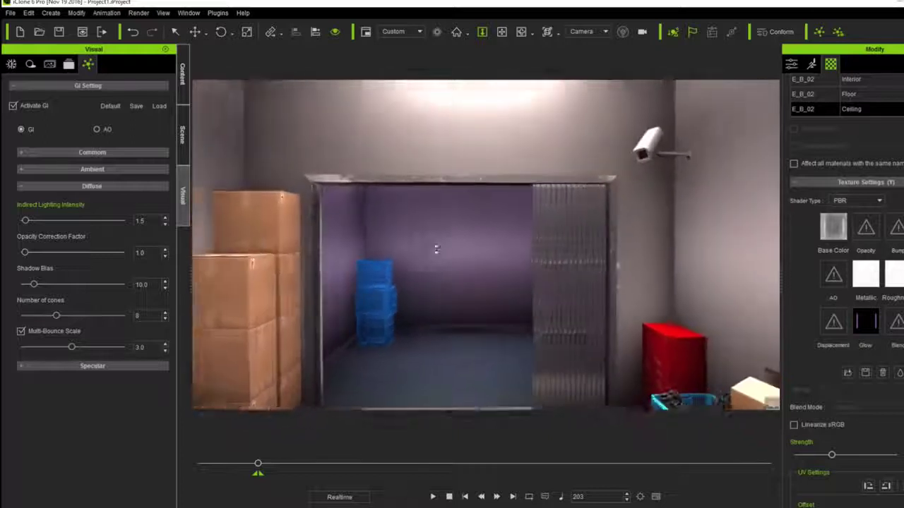
{"action": "left_click_drag", "start_coordinate": [436, 248], "coordinate": [427, 323]}
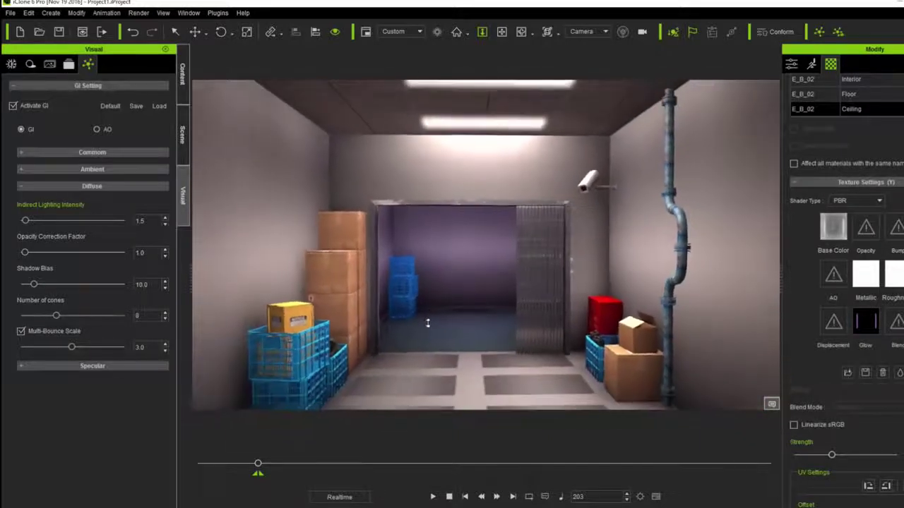